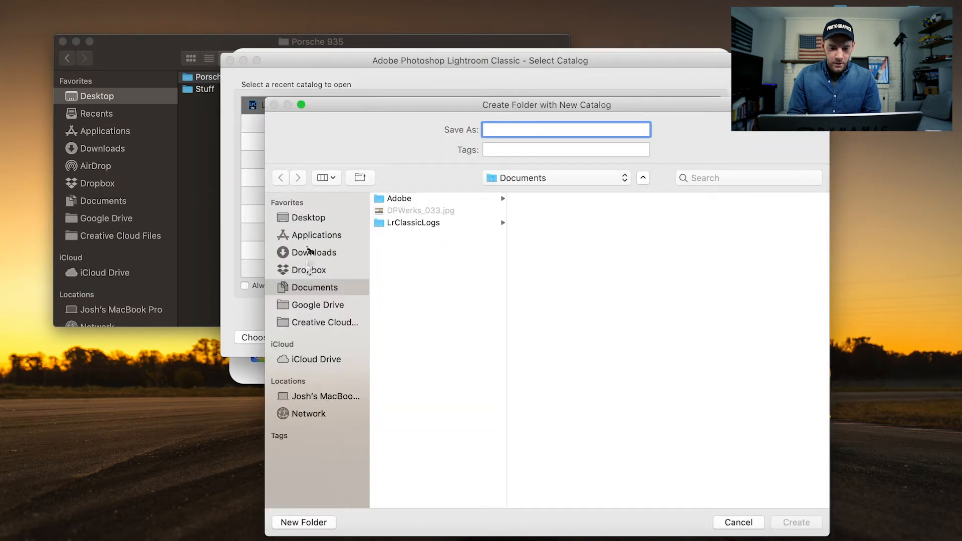
Create a catalog named Porsche935 inside the Desktop folder Porsche 935 and import the folder's three photos
left_click(296, 217)
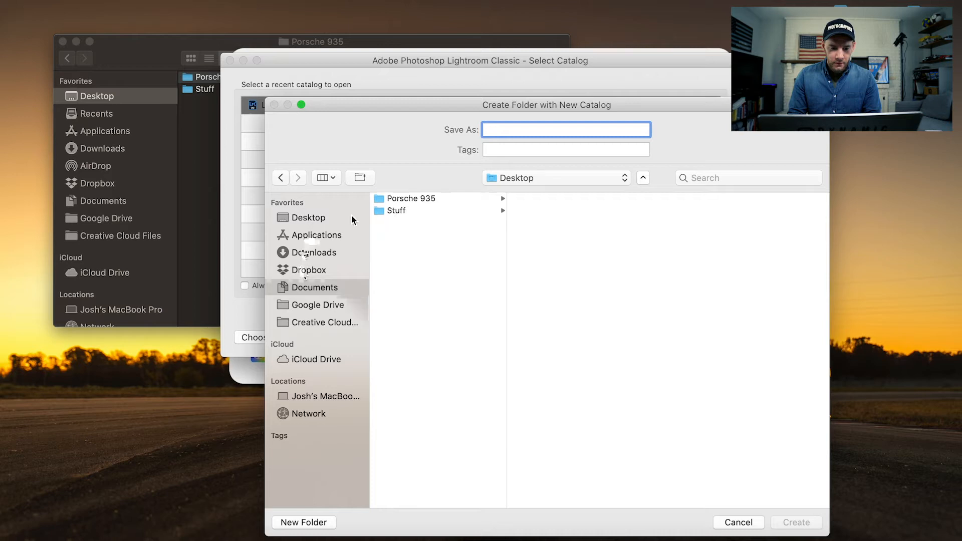
left_click(420, 201)
left_click(537, 131)
type("P")
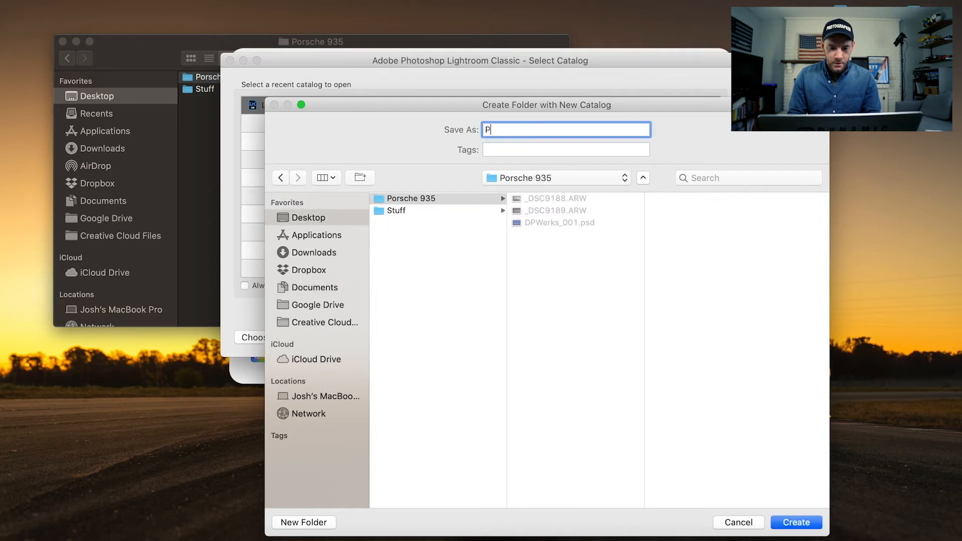
type("orsche935")
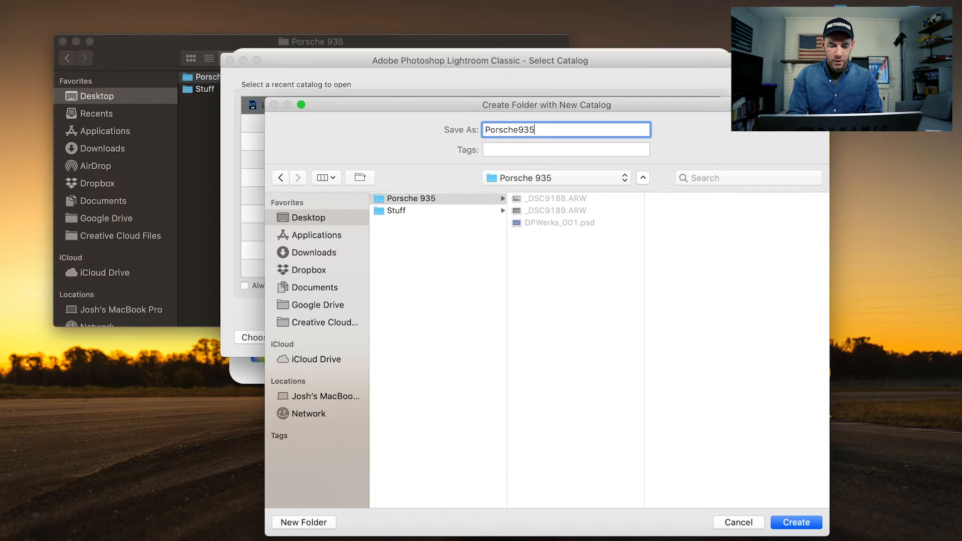
key("Return")
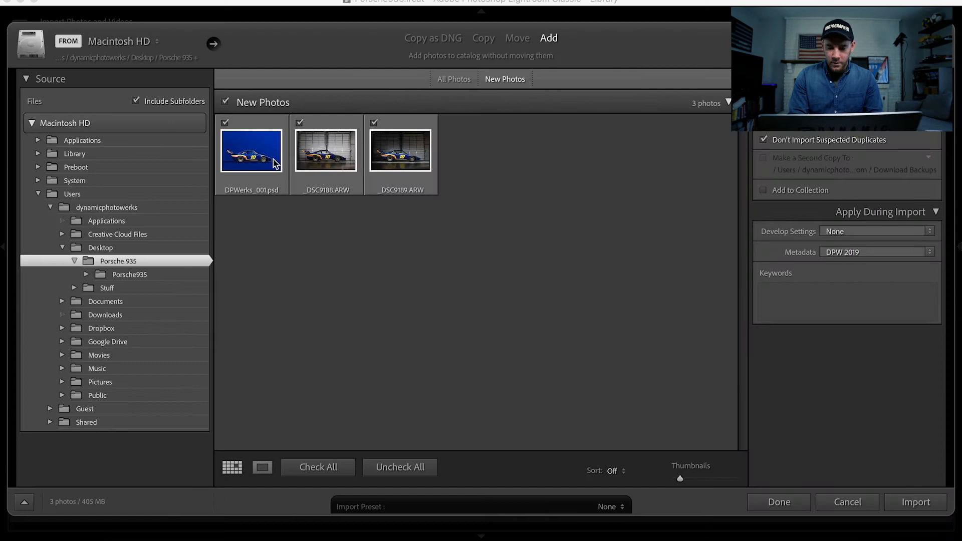
left_click(917, 503)
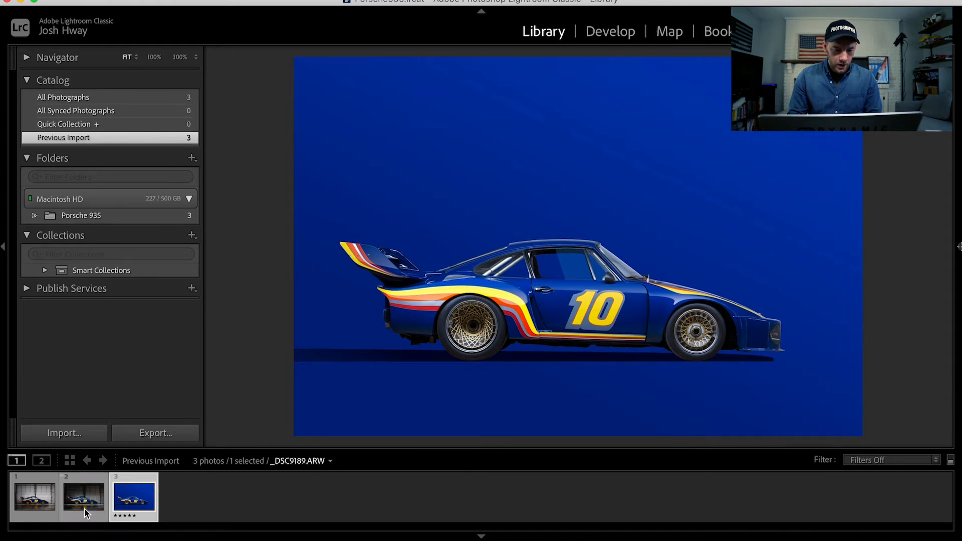
Compare the bright garage shot _DSC9188.ARW with the darker shot _DSC9189.ARW by alternating between them
left_click(45, 497)
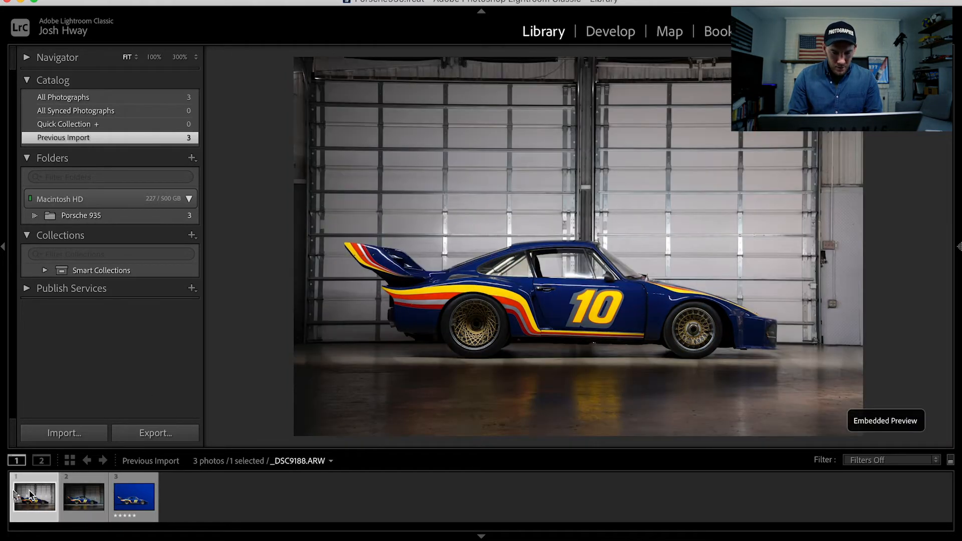
left_click(87, 497)
left_click(18, 522)
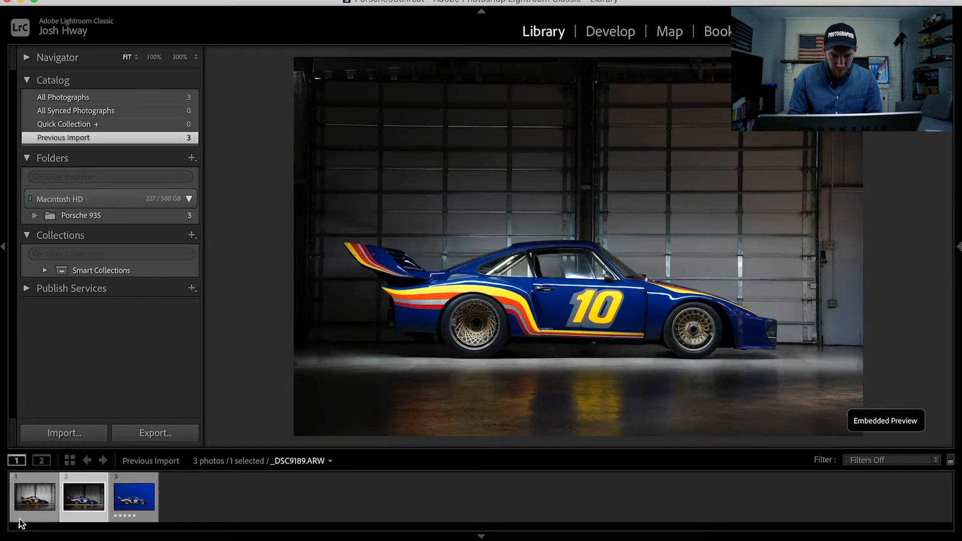
key("Right")
key("Left")
key("Right")
key("Left")
key("Right")
key("Left")
key("Right")
key("Left")
key("Right")
key("Left")
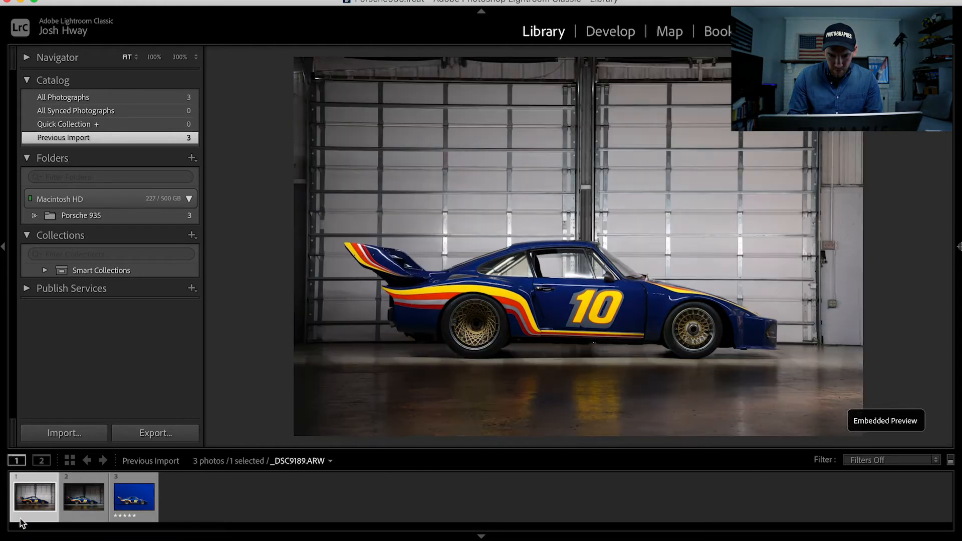
key("Right")
key("Left")
key("Right")
key("Left")
key("Right")
key("Left")
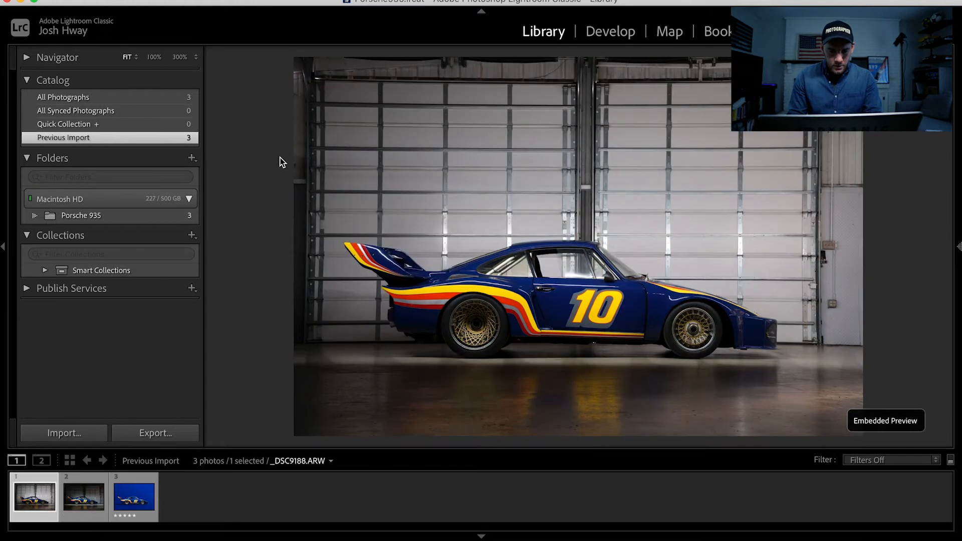
Switch to full screen mode and open _DSC9188.ARW in the Develop module
key("shift+f")
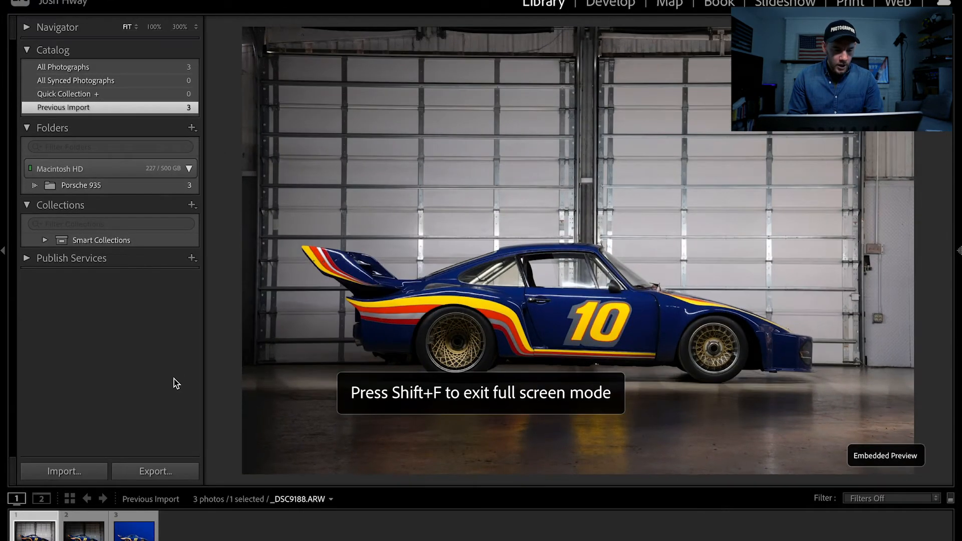
key("d")
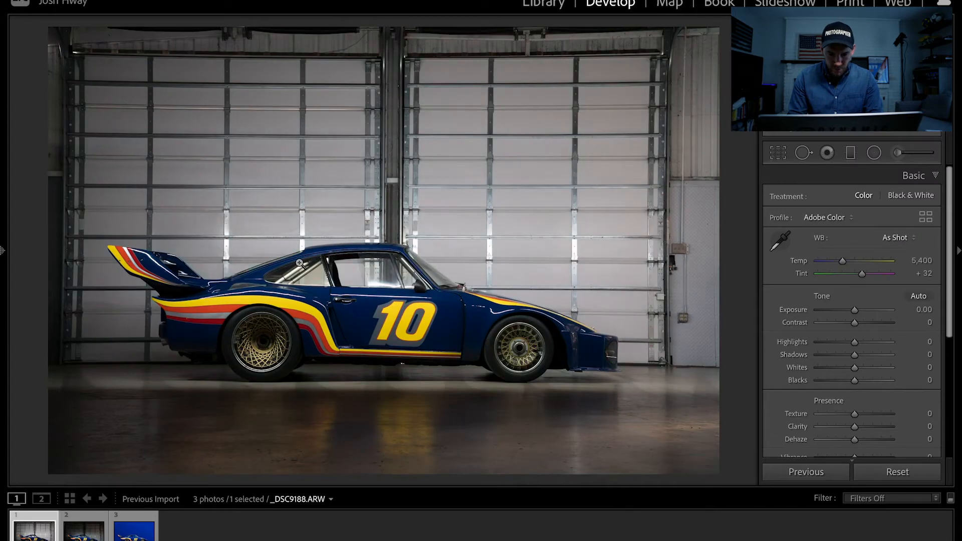
Try sampling the white balance from the pale wall beside the garage door, and undo that change
left_click(780, 240)
left_click(717, 239)
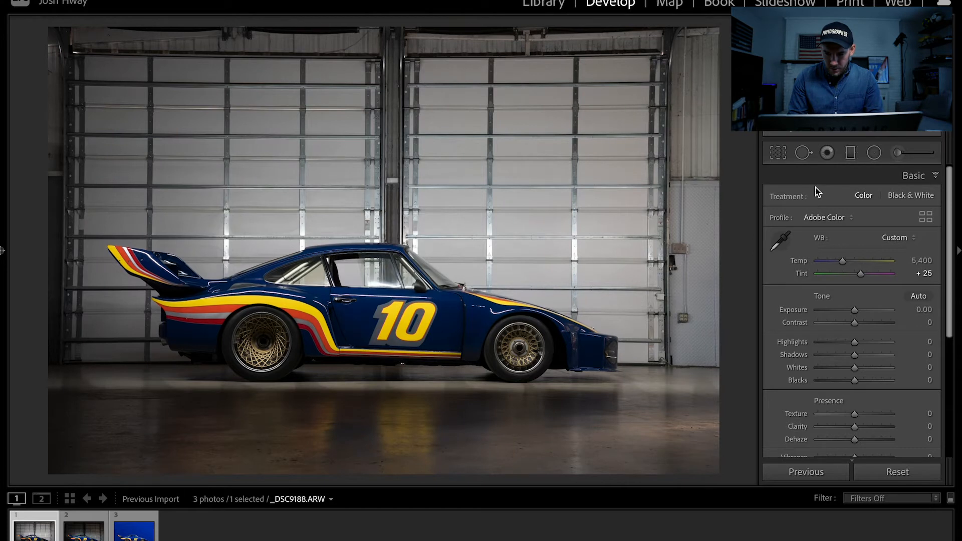
key("ctrl+z")
Set _DSC9188.ARW's temperature to 4,996, exposure to +0.45, contrast to +12 and shadows to +46
left_click_drag(840, 266, 839, 266)
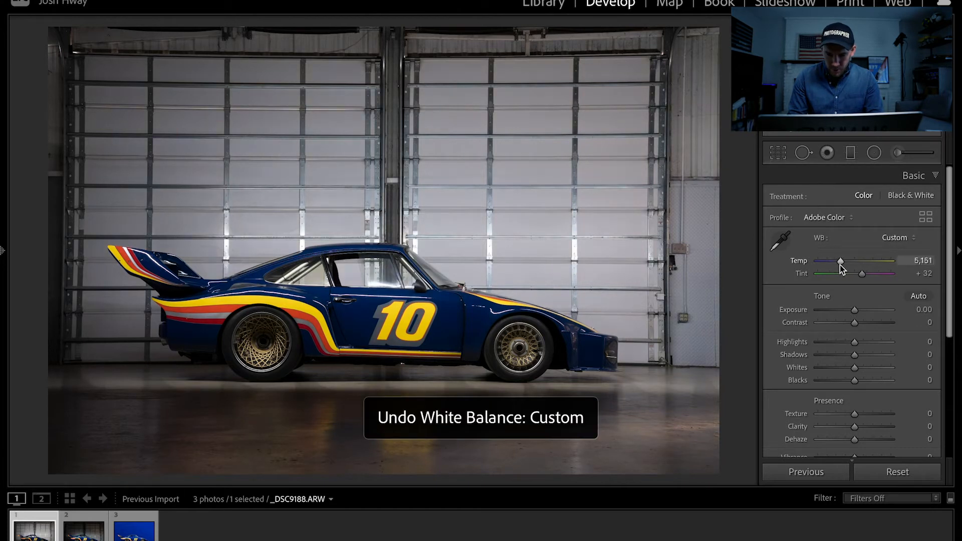
left_click_drag(855, 354, 871, 356)
left_click_drag(855, 309, 869, 358)
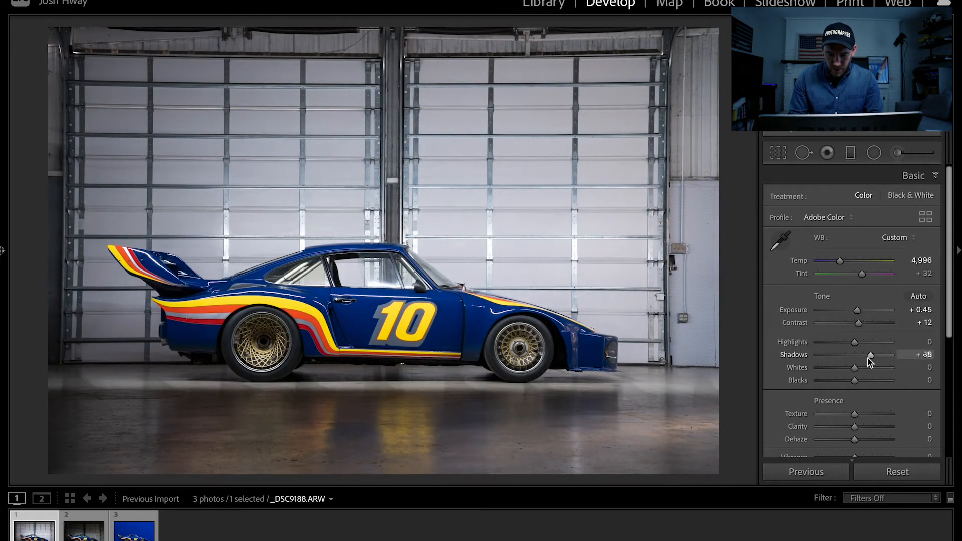
Enable lens profile corrections for both garage photos, _DSC9188.ARW and _DSC9189.ARW
scroll(865, 388, "down", 1)
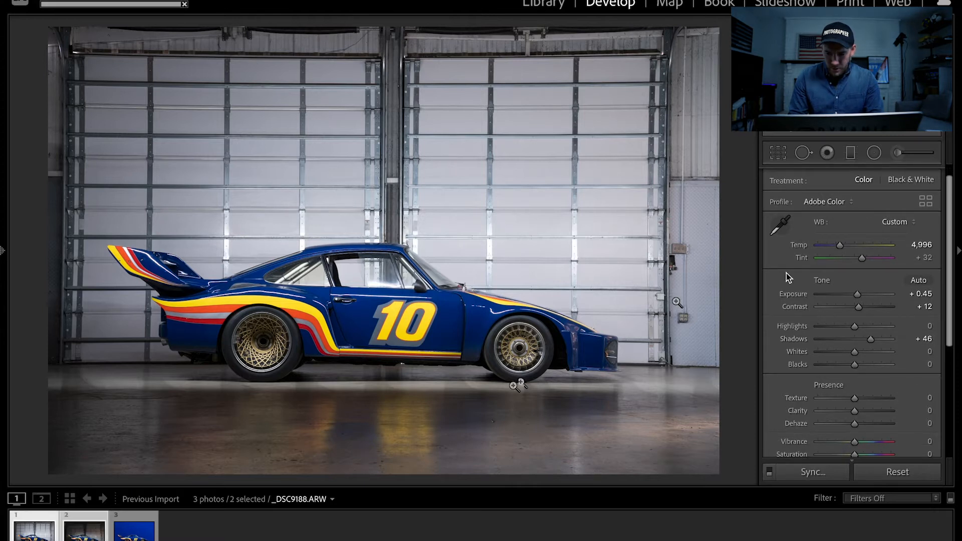
scroll(844, 364, "down", 3)
left_click(866, 371)
left_click(800, 213)
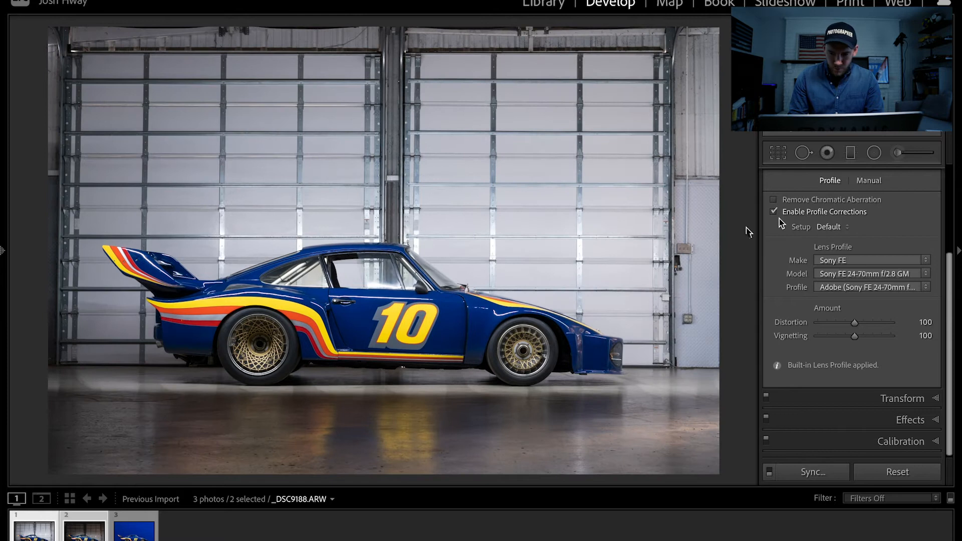
left_click(779, 216)
left_click(820, 213)
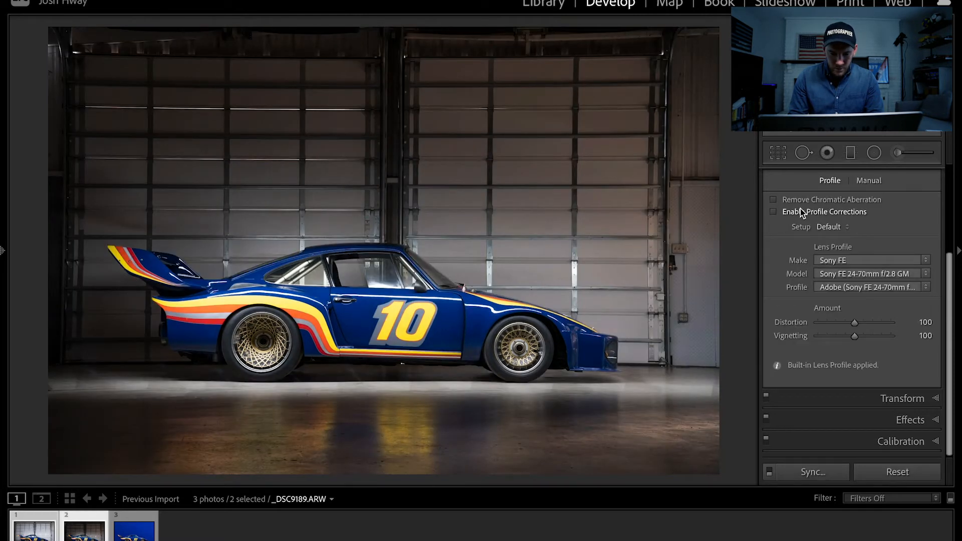
left_click(801, 213)
left_click(802, 214)
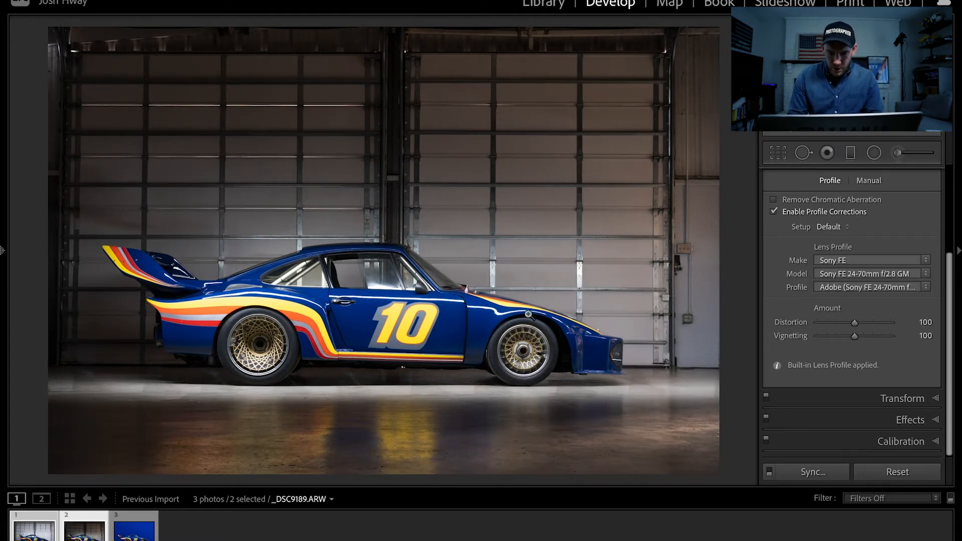
Set _DSC9189.ARW's temperature to 4,433 and its contrast to +20
scroll(818, 277, "up", 12)
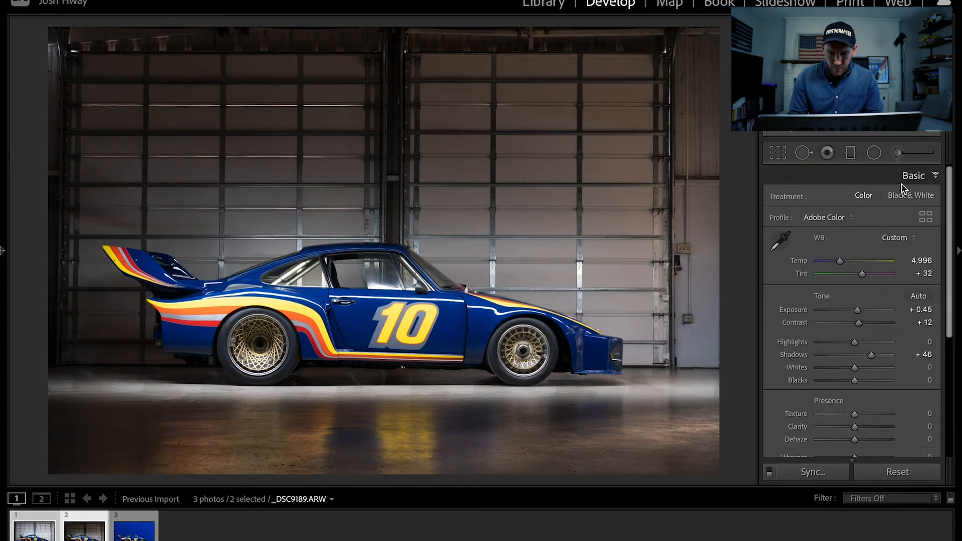
left_click_drag(835, 260, 834, 260)
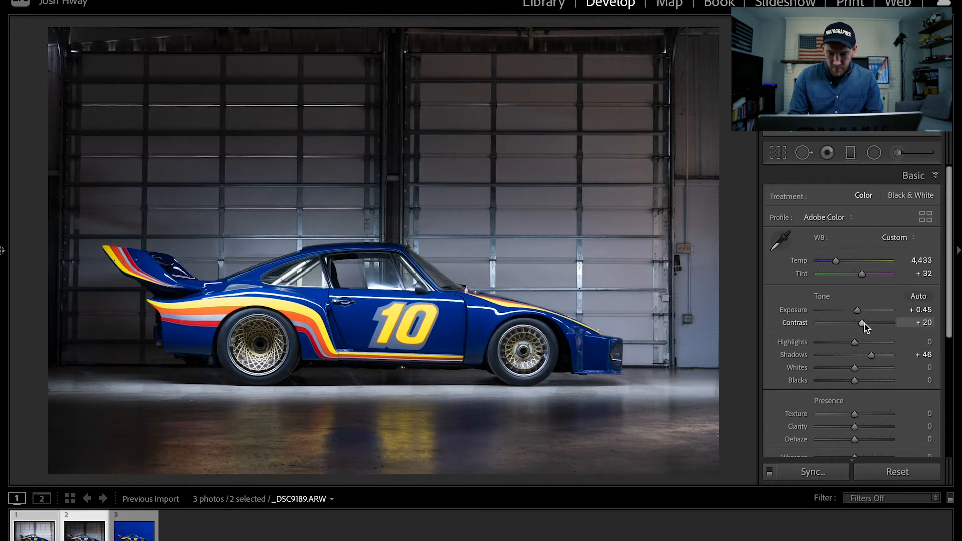
In HSL, set saturation to +16 red, +28 orange, +43 yellow and +19 blue, and blue luminance to +15
scroll(864, 323, "down", 5)
left_click(885, 377)
left_click(825, 189)
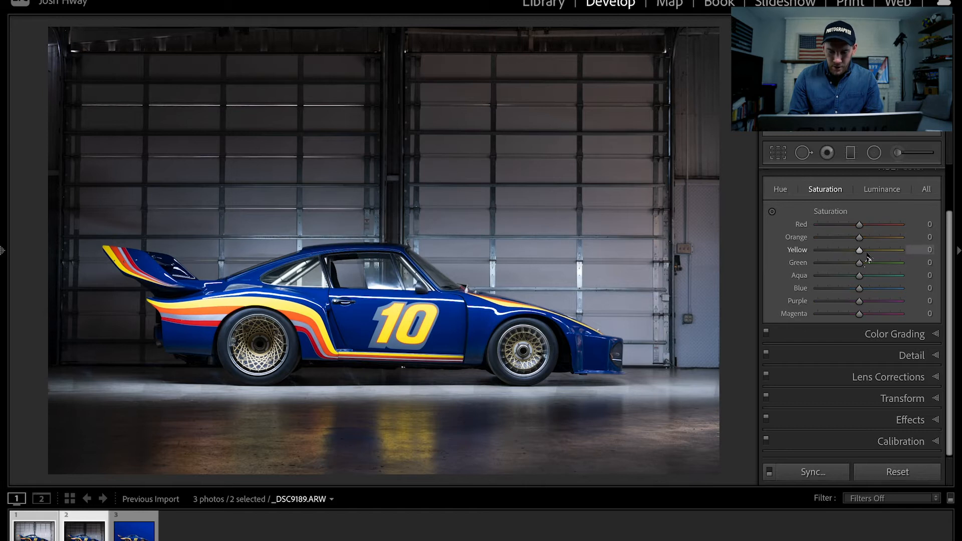
left_click_drag(869, 251, 877, 254)
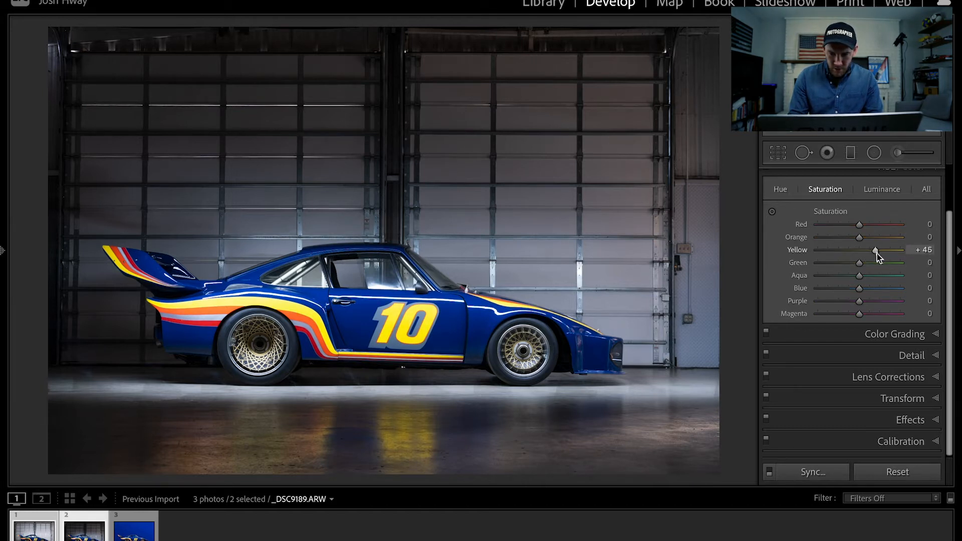
left_click(781, 189)
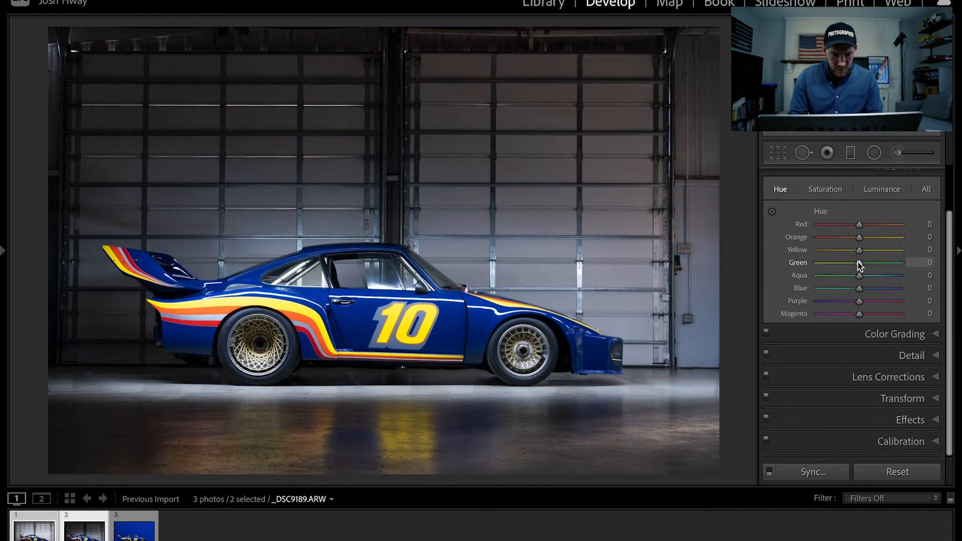
left_click(827, 190)
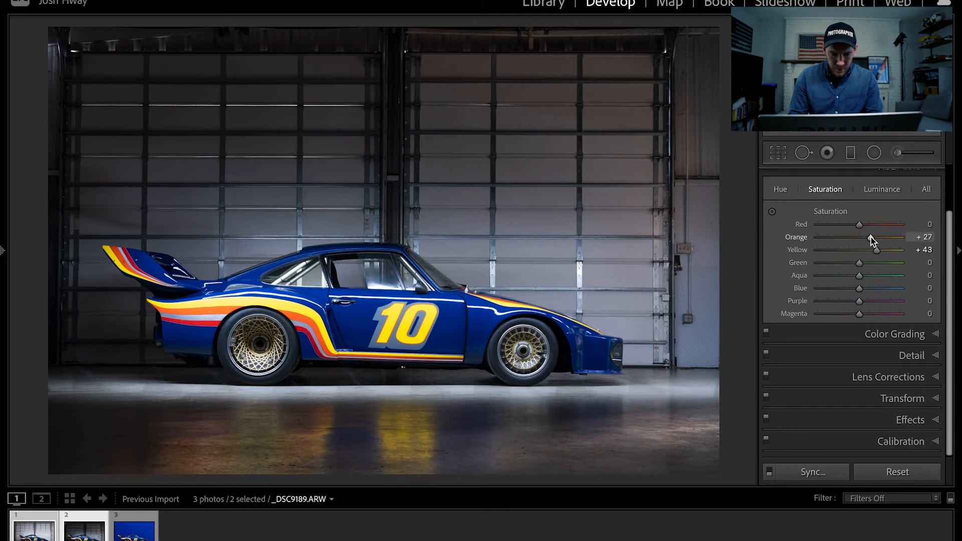
left_click_drag(871, 237, 868, 224)
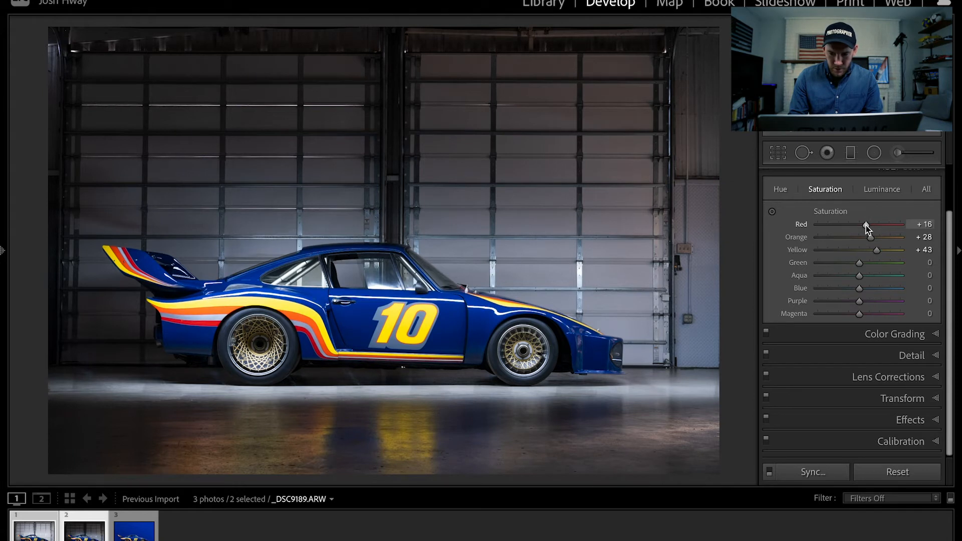
left_click_drag(859, 289, 867, 288)
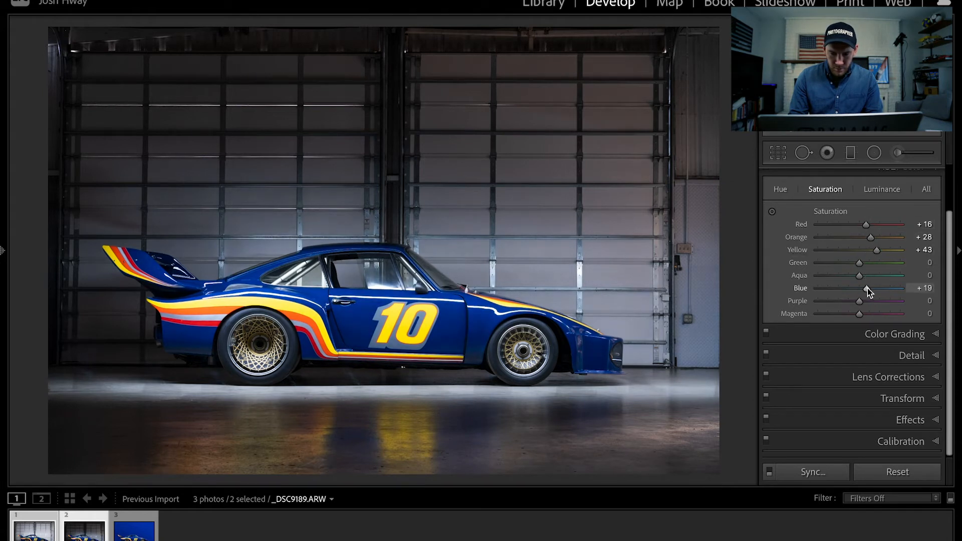
left_click(882, 189)
left_click_drag(859, 289, 865, 289)
Sync the develop settings of _DSC9189.ARW to _DSC9188.ARW and check both photos
key("Left")
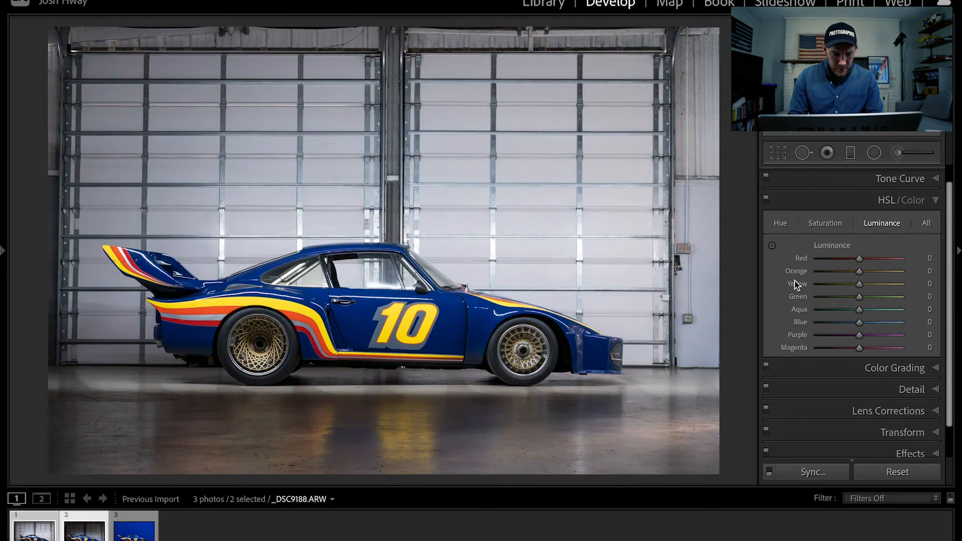
key("Left")
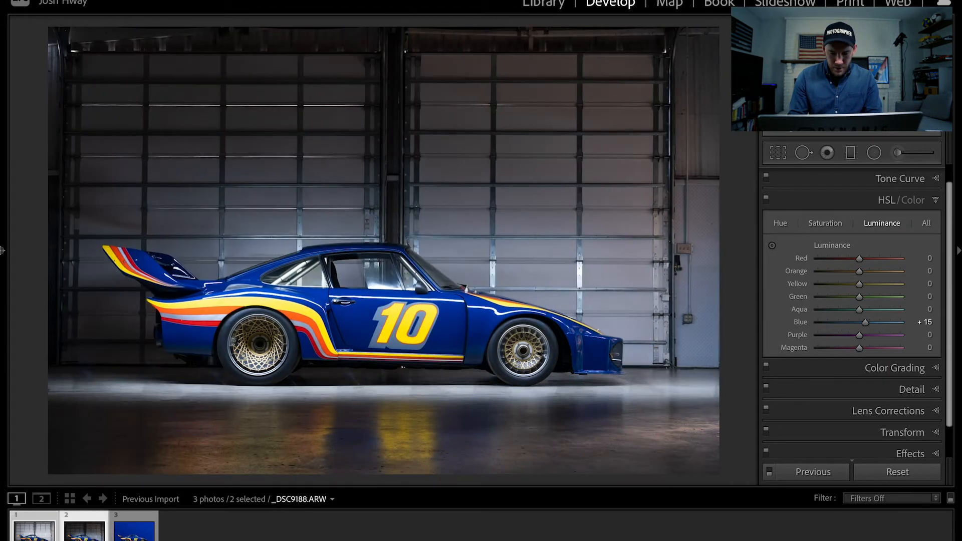
left_click(803, 472)
key("Return")
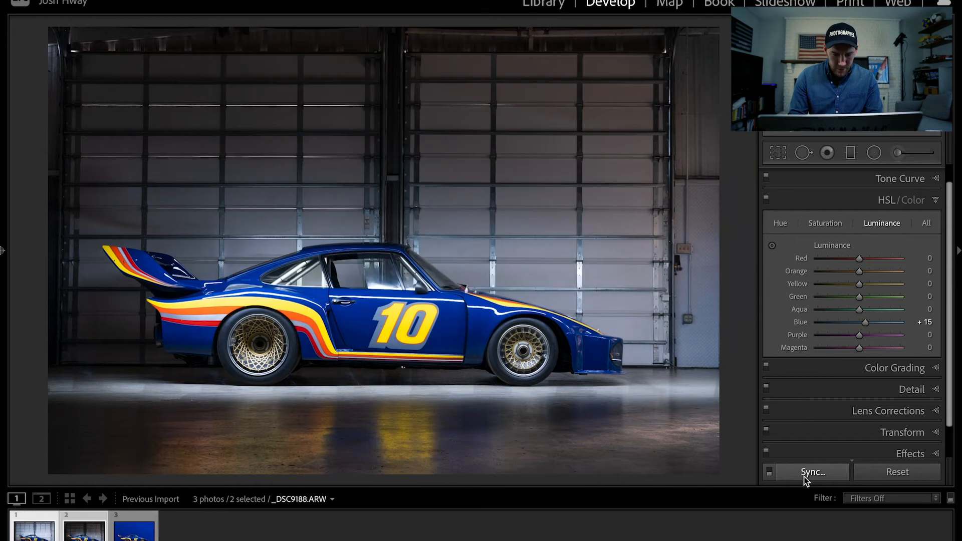
key("Right")
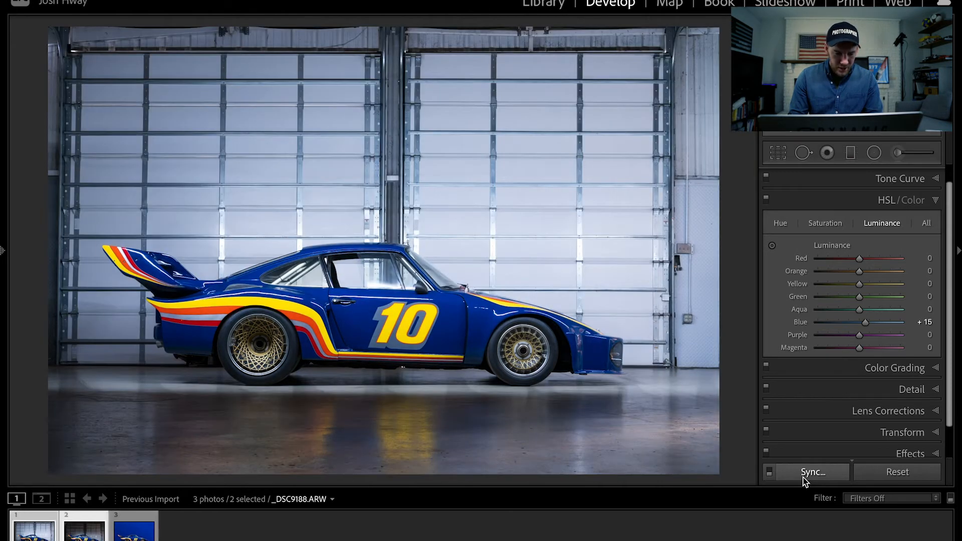
Open the two selected garage photos together as layers in Photoshop
right_click(75, 535)
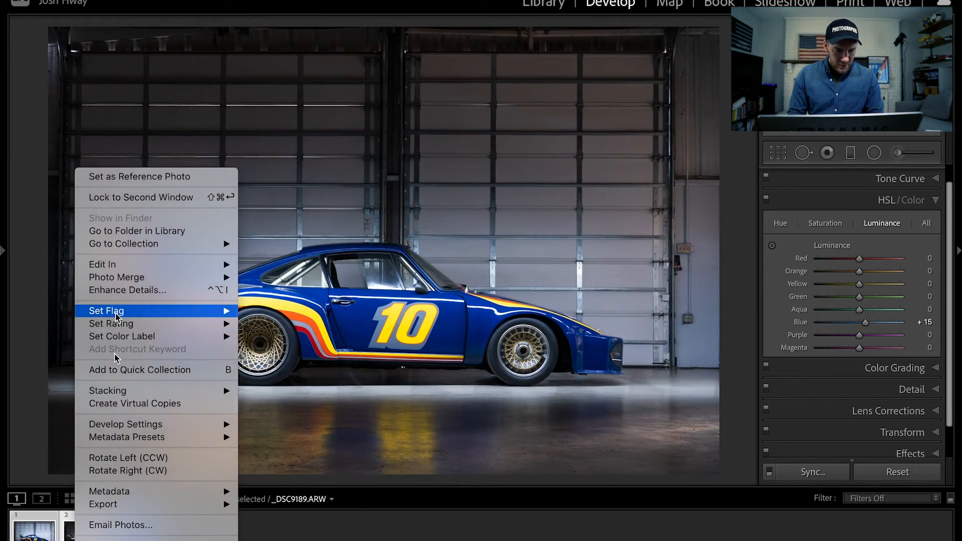
mouse_move(187, 266)
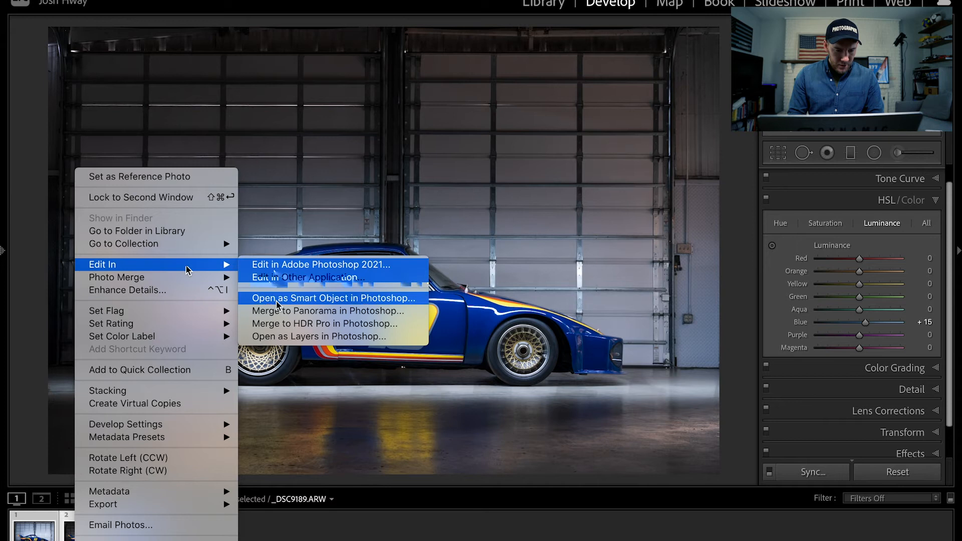
left_click(282, 337)
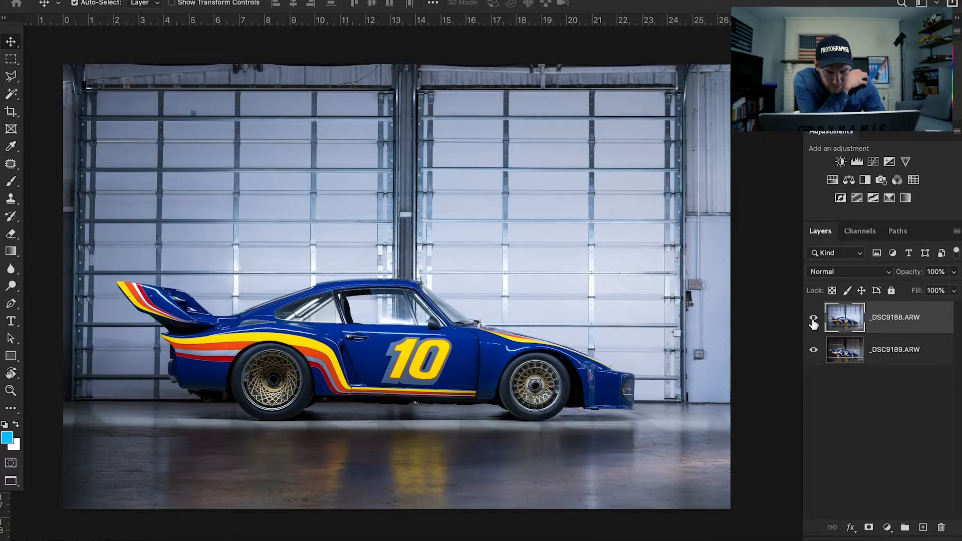
Toggle the visibility of the _DSC9188.ARW and _DSC9189.ARW layers to compare the two exposures
left_click(813, 320)
left_click(812, 320)
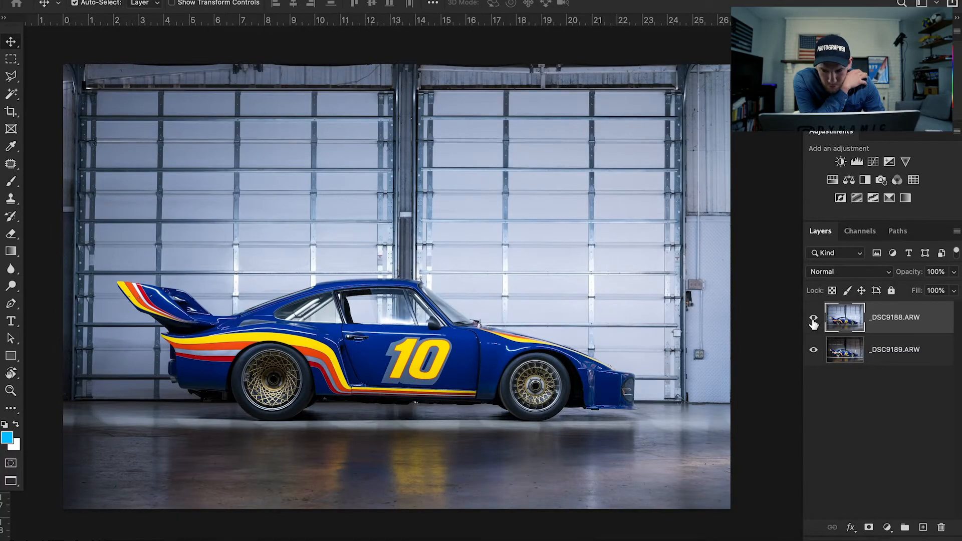
left_click(813, 350)
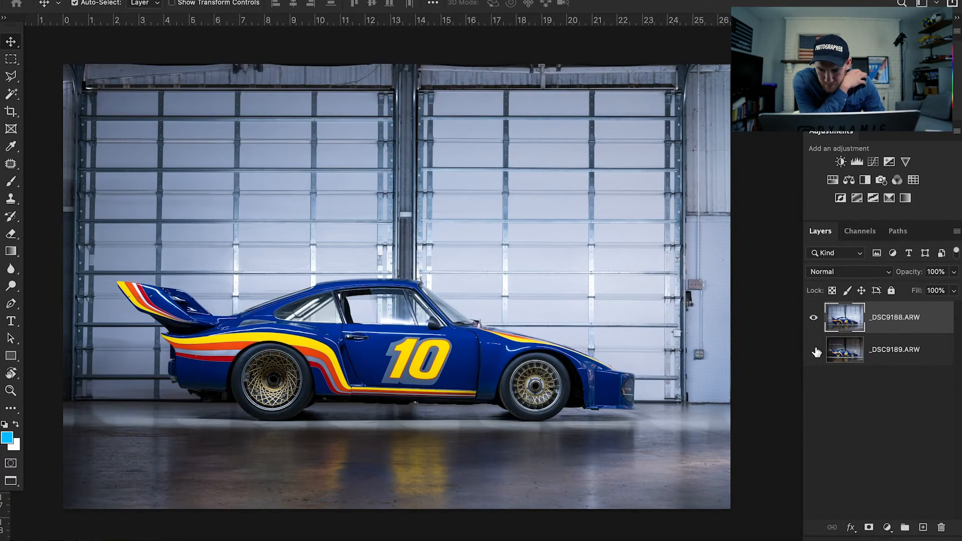
Move _DSC9188.ARW below _DSC9189.ARW, duplicate it, and hide the original _DSC9188.ARW layer
left_click_drag(890, 318, 887, 357)
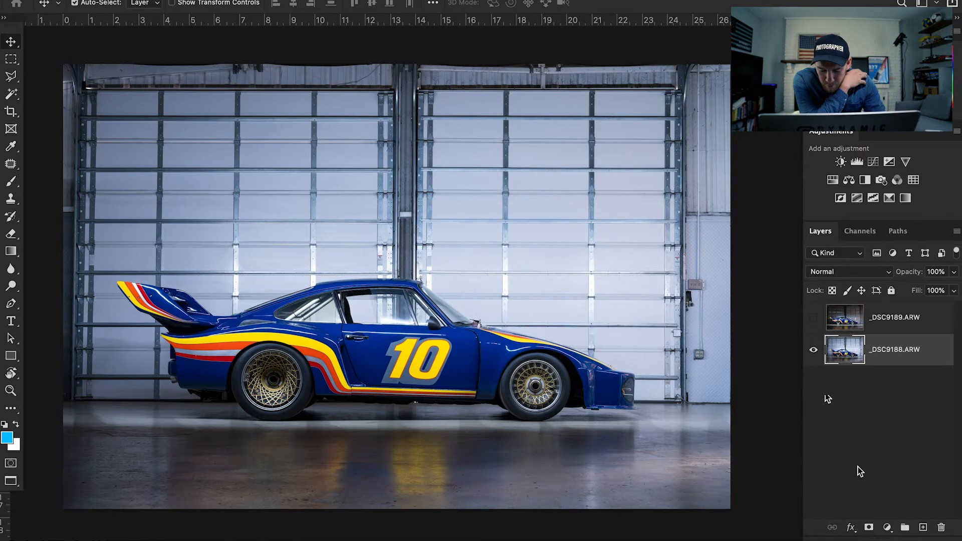
key("ctrl+j")
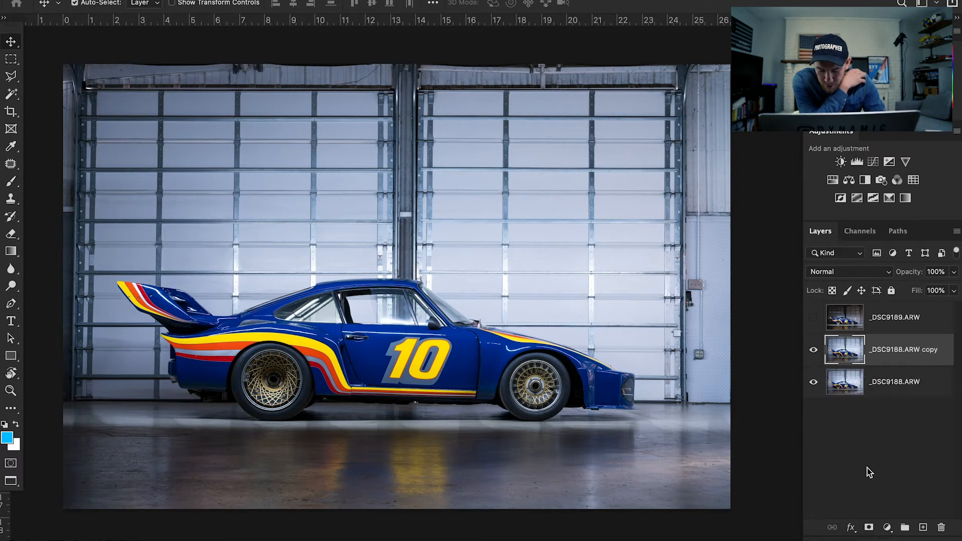
left_click(814, 381)
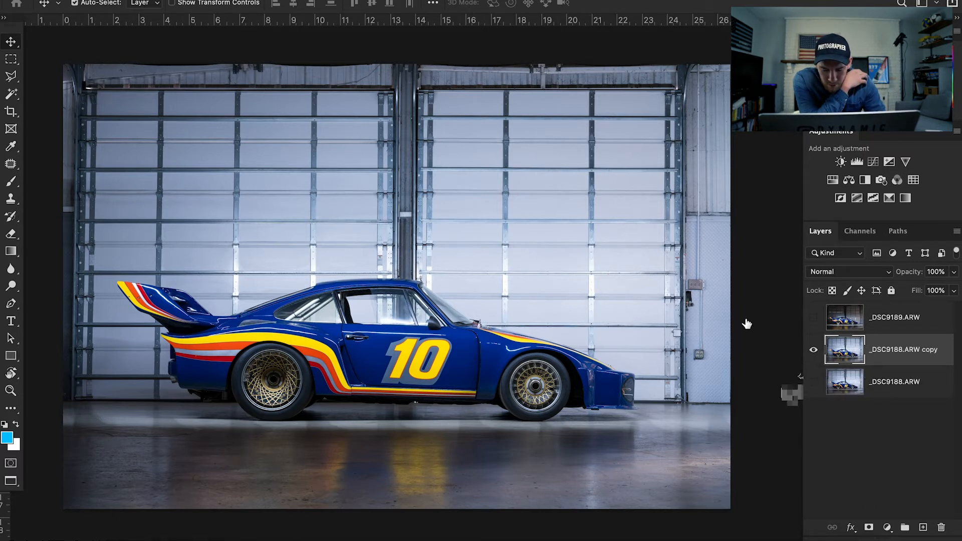
Start a Pen tool path above the headlight and trace the nose's upper edge up to the hood pin
key("p")
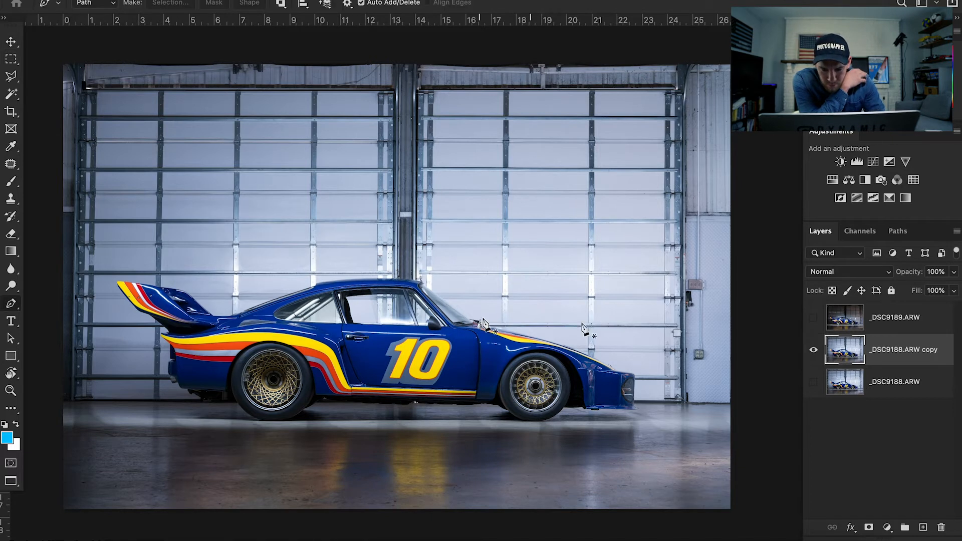
scroll(640, 390, "up", 3)
scroll(640, 389, "up", 5)
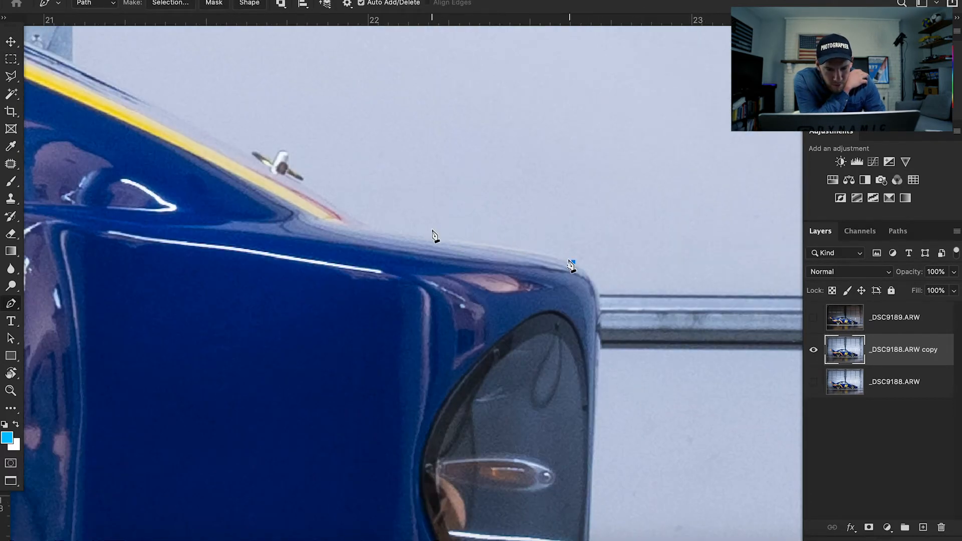
left_click(409, 235)
left_click(271, 211)
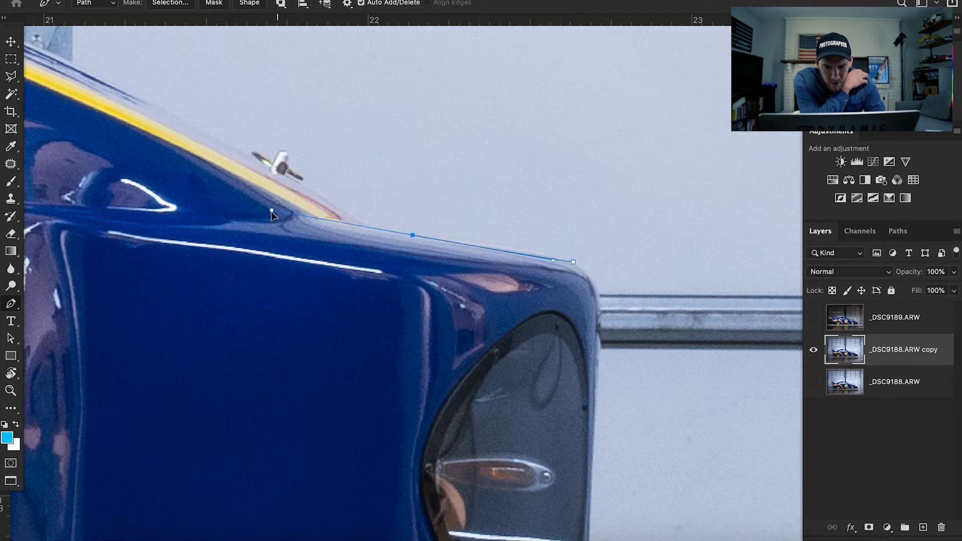
left_click_drag(272, 211, 307, 221)
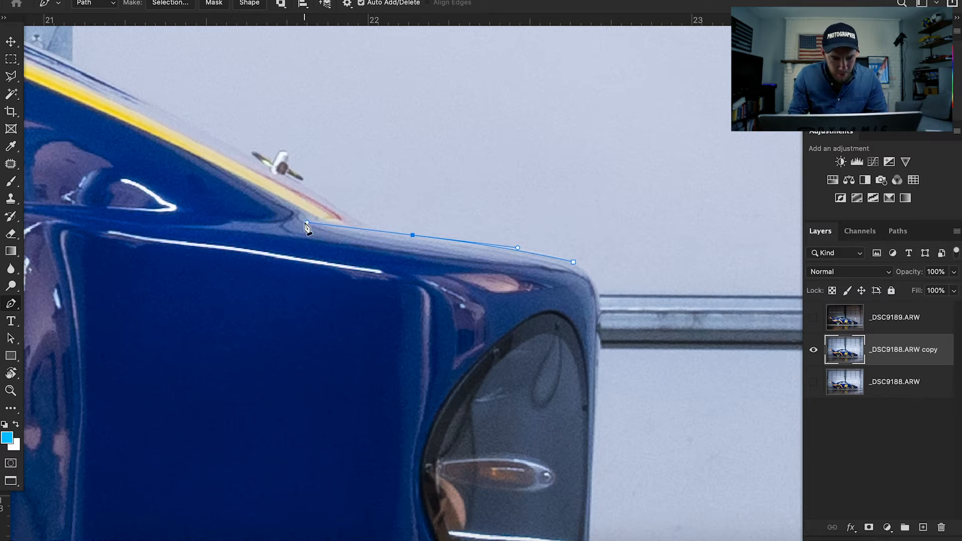
left_click(301, 179)
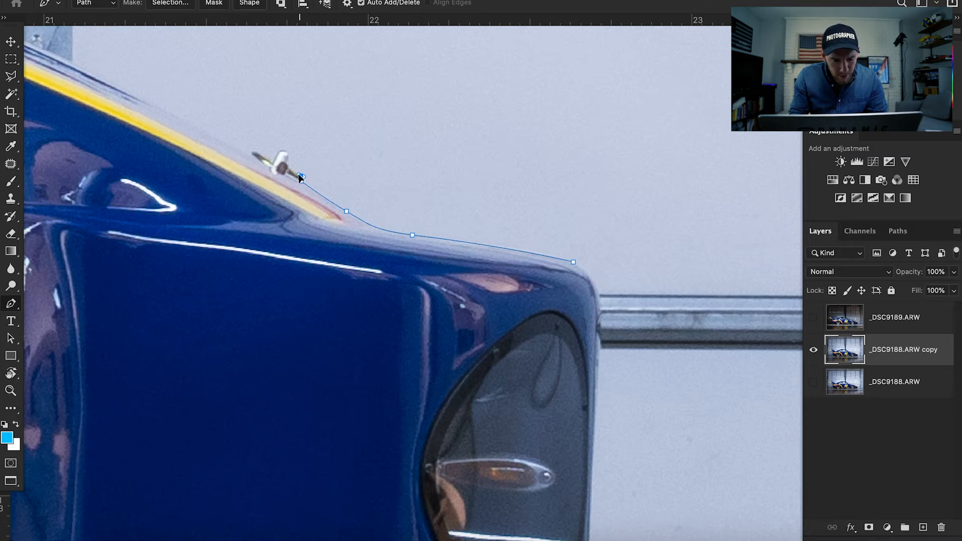
Trace the path closely around the hood pin and its clip, adjusting the curve handles to fit their outline
scroll(299, 178, "up", 10)
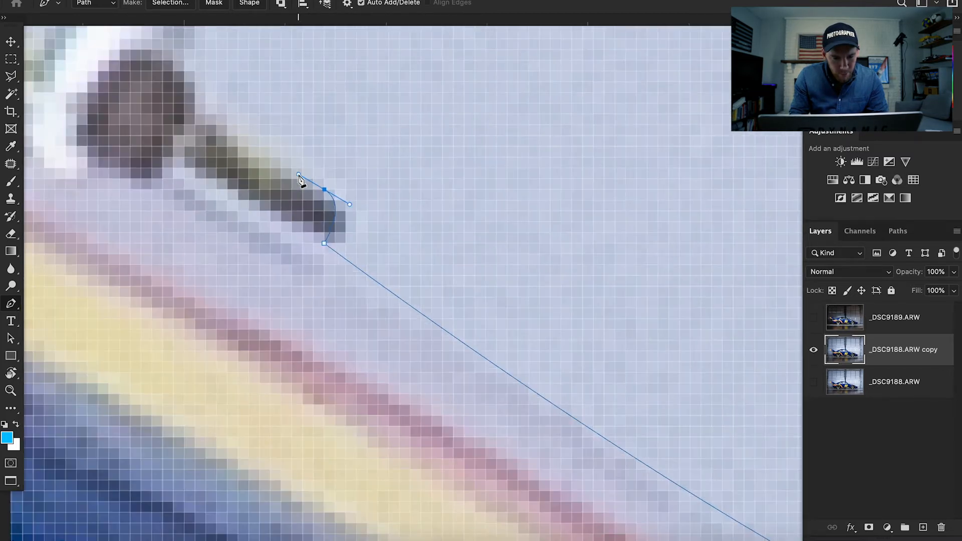
scroll(300, 180, "down", 3)
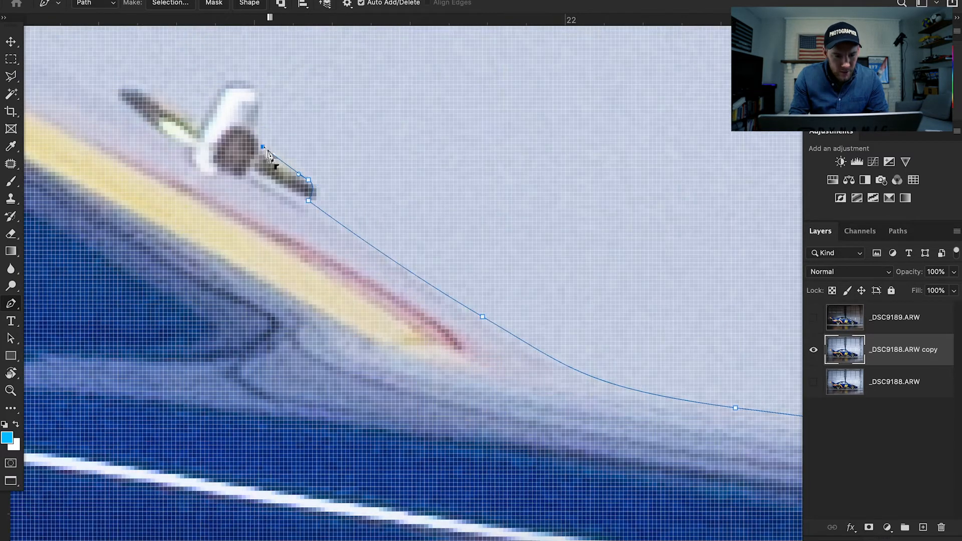
left_click(259, 125)
left_click(263, 100)
left_click_drag(217, 89, 187, 122)
left_click(197, 125)
left_click_drag(187, 122, 193, 119, "alt")
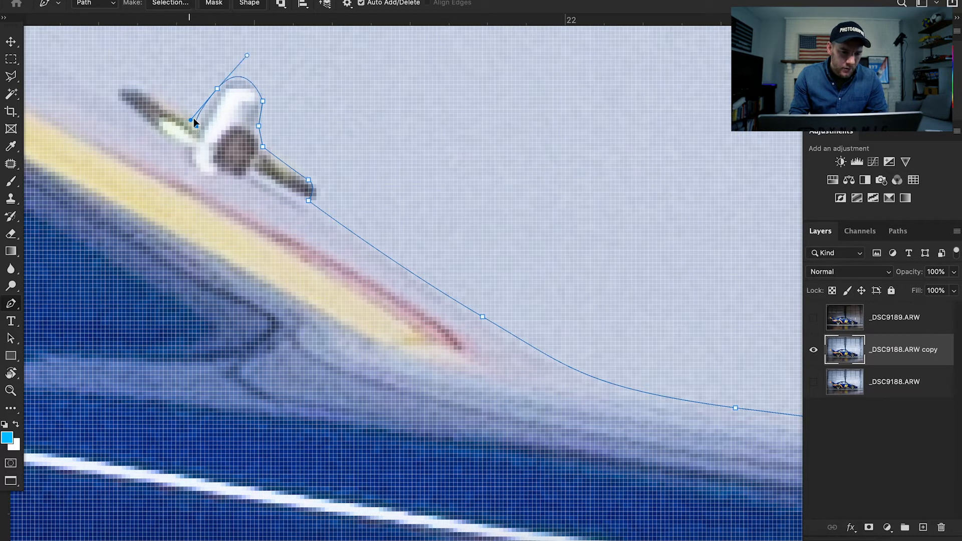
left_click(119, 88)
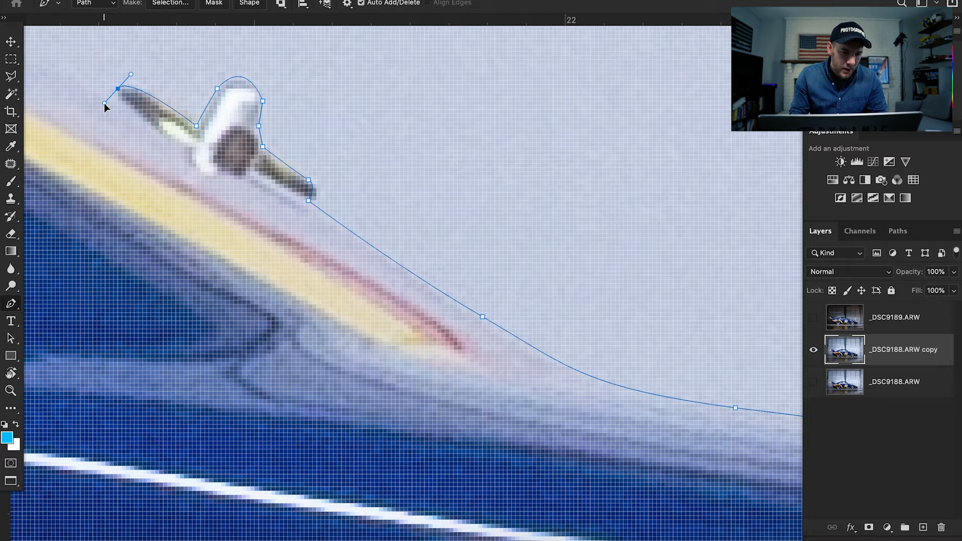
left_click_drag(104, 103, 103, 106)
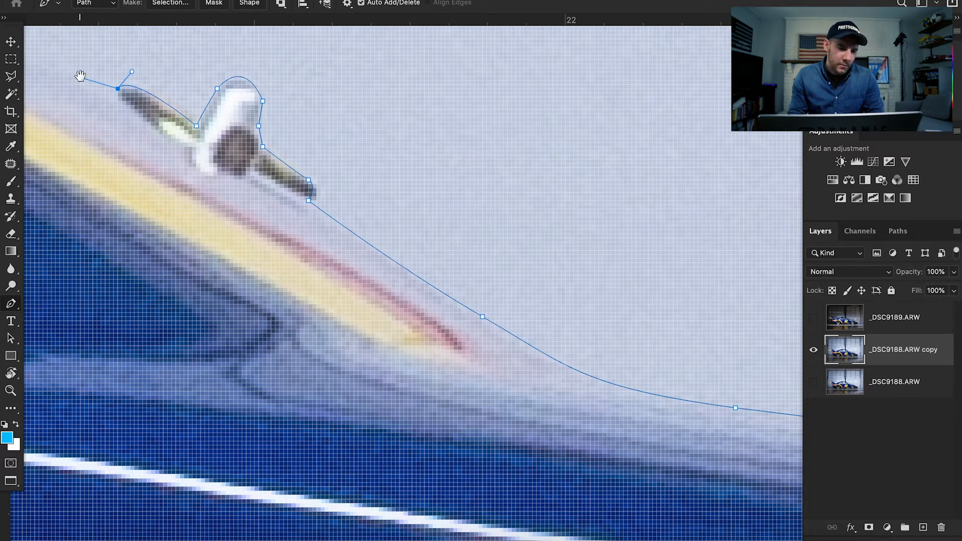
Continue the Pen path from the hood pin along the hood's upper edge toward the windshield
left_click_drag(80, 76, 600, 385)
scroll(599, 384, "down", 5)
left_click_drag(91, 147, 152, 175)
left_click_drag(111, 130, 660, 317)
mouse_move(82, 118)
left_mouse_down()
mouse_move(23, 108)
mouse_move(566, 318)
left_mouse_up()
left_click_drag(94, 224, 44, 210)
left_click_drag(90, 216, 641, 325)
left_click_drag(137, 232, 83, 221)
left_click_drag(110, 200, 582, 363)
left_click_drag(434, 364, 417, 371)
Extend the Pen path along the windshield and over the roofline toward the rear of the car
scroll(417, 371, "down", 5)
left_click_drag(200, 200, 368, 250)
mouse_move(178, 145)
left_mouse_down()
mouse_move(141, 114)
mouse_move(578, 268)
left_mouse_up()
mouse_move(176, 258)
left_mouse_down()
mouse_move(142, 259)
mouse_move(682, 258)
left_mouse_up()
left_click_drag(304, 273, 220, 287)
left_click_drag(220, 286, 299, 273)
left_click_drag(150, 381, 651, 246)
left_click_drag(156, 390, 143, 393)
left_click_drag(125, 350, 509, 319)
mouse_move(150, 144)
left_mouse_down()
mouse_move(86, 135)
mouse_move(455, 216)
left_mouse_up()
left_click_drag(315, 185, 287, 172)
left_click_drag(150, 200, 376, 242)
left_click_drag(241, 181, 80, 167)
Trace the path around the rear wing and down the tail and rear bumper to just above the exhaust tip
left_click_drag(235, 222, 246, 241)
left_click_drag(371, 389, 425, 446)
left_click(479, 444)
left_click_drag(526, 451, 272, 112)
left_click_drag(379, 249, 368, 208)
left_click_drag(316, 262, 315, 278)
left_click_drag(388, 337, 317, 177)
left_click(318, 294)
left_click(357, 296)
left_click(302, 399)
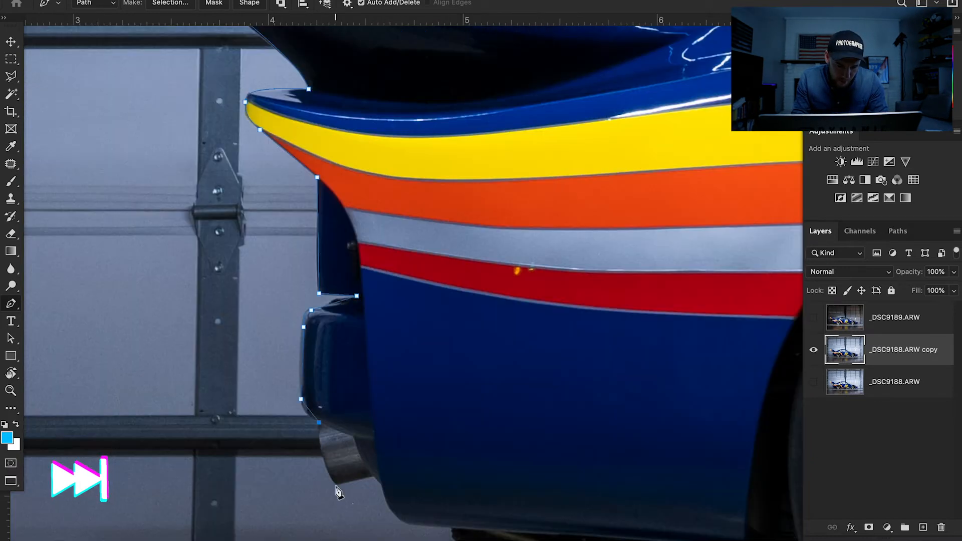
Continue the path around the exhaust tip, the rear underside and the rear tire
left_click(377, 485)
left_click_drag(401, 451, 310, 182)
left_click(389, 303)
left_click(537, 337)
left_click_drag(793, 256, 244, 107)
left_click_drag(465, 364, 677, 365)
left_click_drag(714, 303, 225, 351)
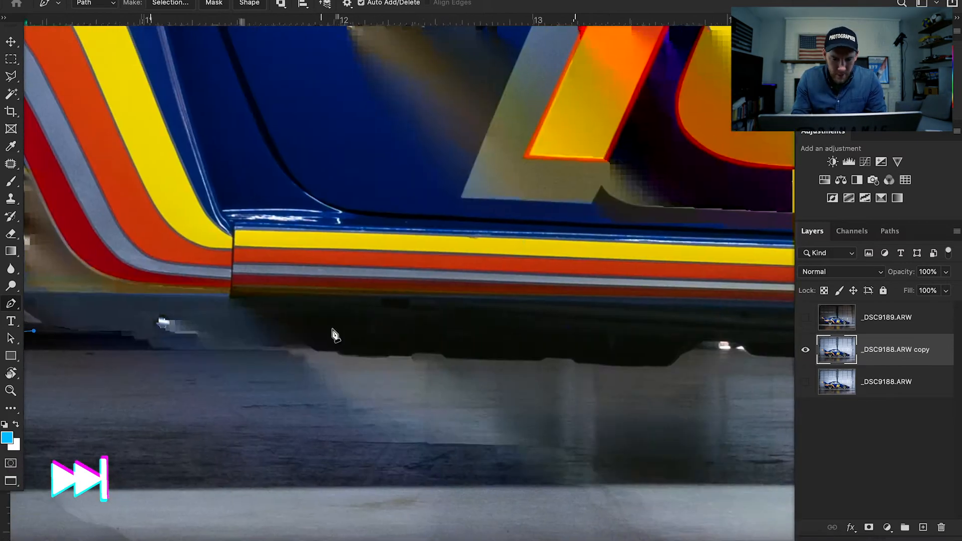
Trace the path along the underside of the sill and around the bottom of the front tire
left_click(307, 351)
left_click(366, 350)
left_click(413, 360)
left_click_drag(493, 402, 526, 429)
left_click_drag(627, 431, 297, 415)
left_click_drag(271, 457, 314, 466)
left_click(592, 364)
left_click_drag(593, 364, 691, 262)
left_click_drag(481, 519, 43, 526)
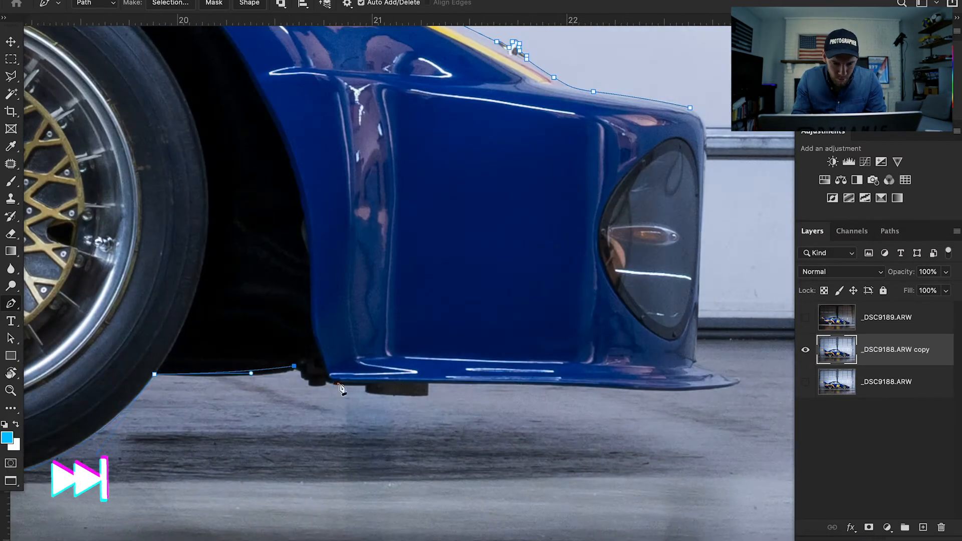
Trace the lower edge of the front splitter and close the path at the nose
left_click(295, 364)
left_click(415, 384)
left_click(529, 384)
left_click(730, 384)
scroll(321, 386, "down", 5)
scroll(429, 321, "down", 3)
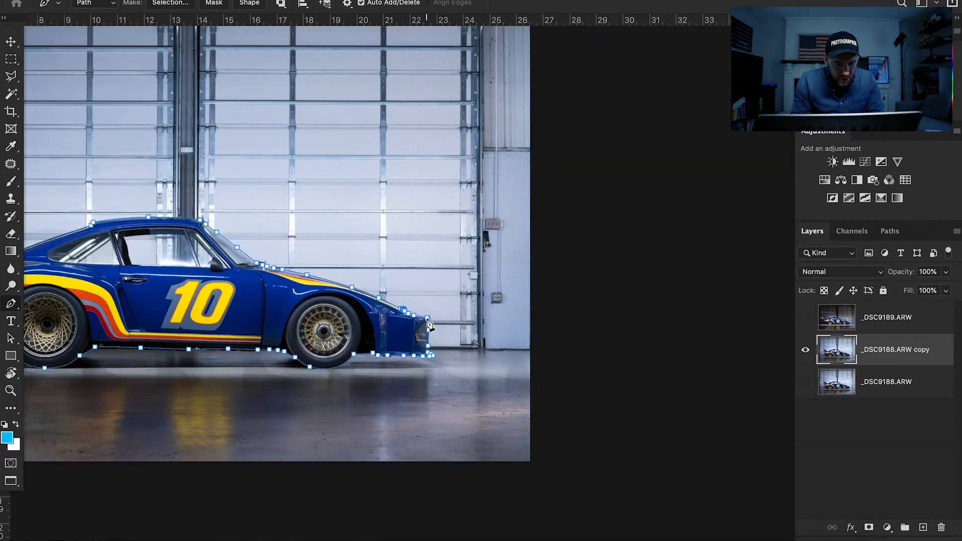
Convert the car path into a new anti-aliased selection with a 1-pixel feather radius
right_click(159, 287)
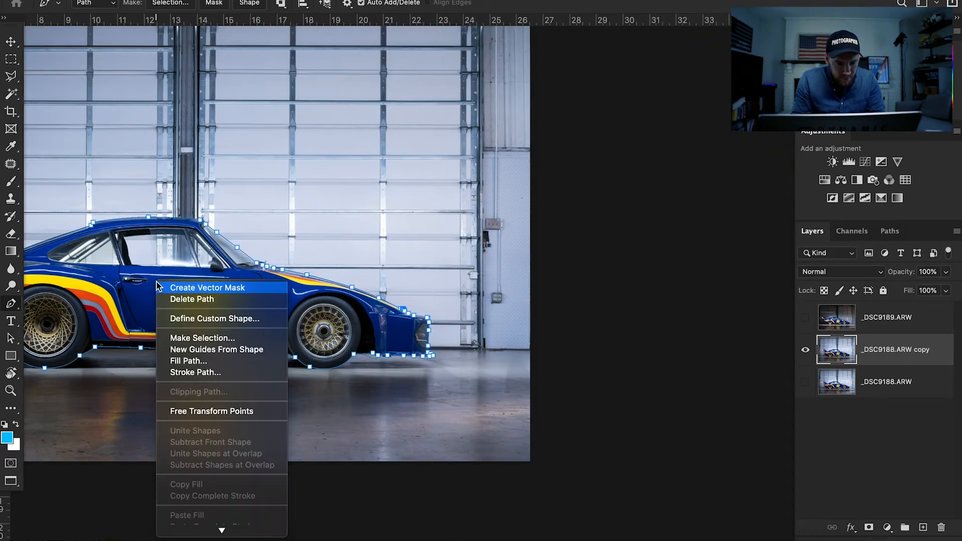
left_click(188, 339)
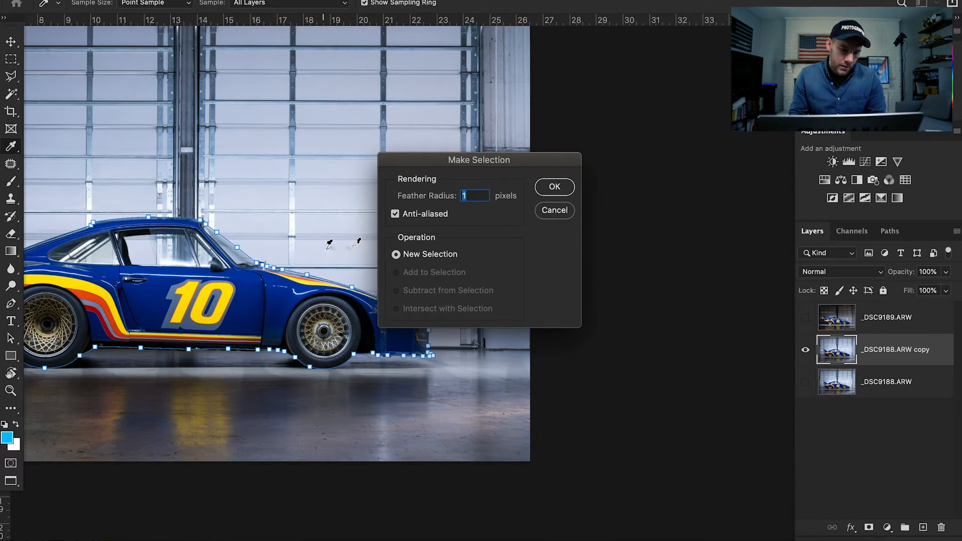
left_click(555, 189)
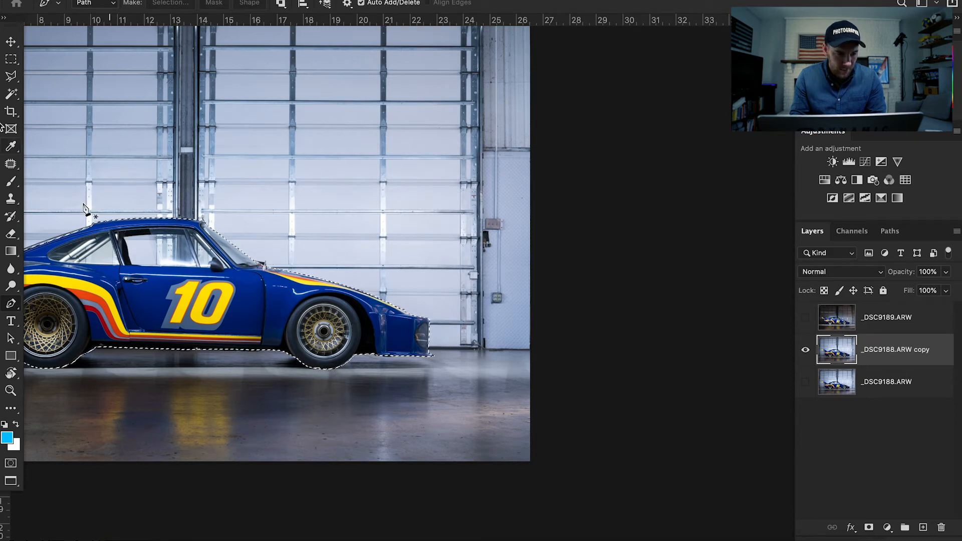
Subtract the see-through areas of the door window and rear quarter window from the car selection with the Polygonal Lasso
left_click(12, 77)
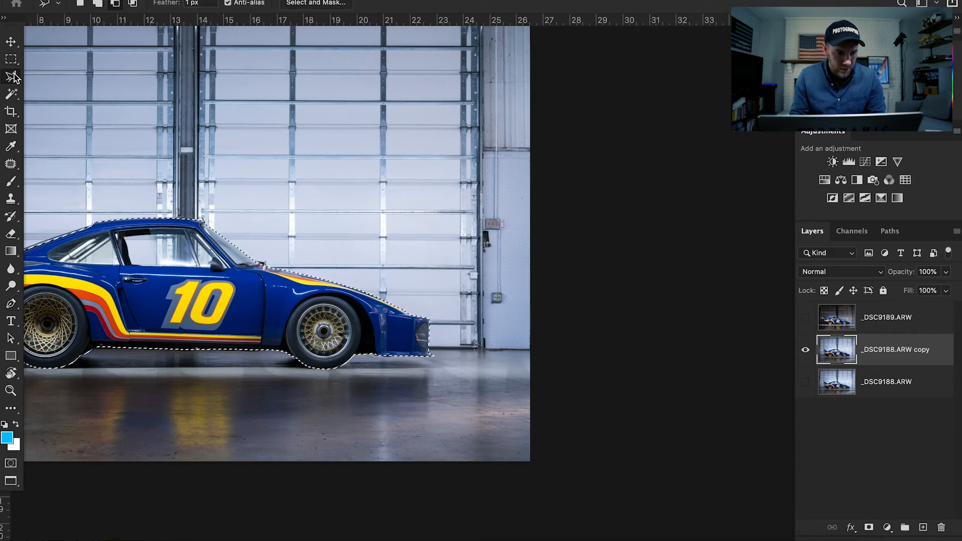
left_click(56, 2)
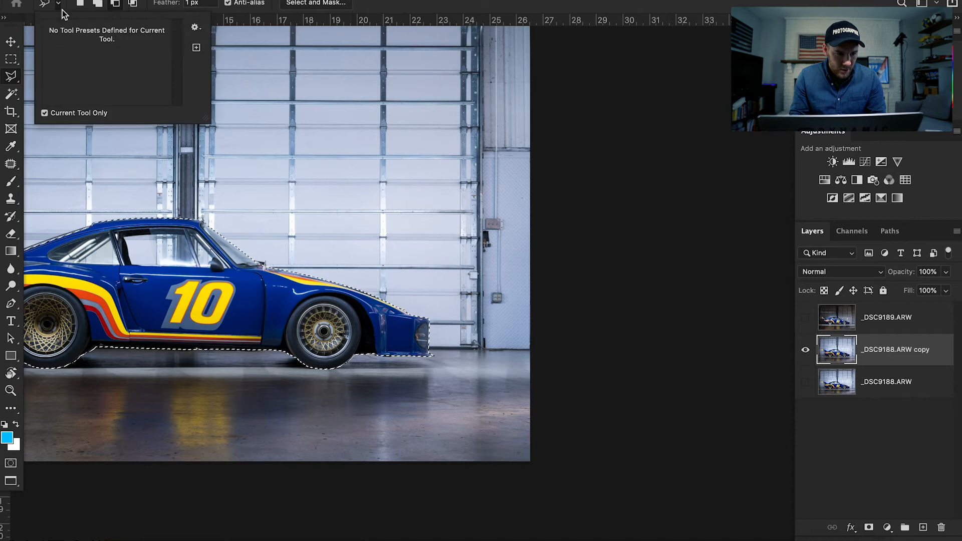
left_click(60, 4)
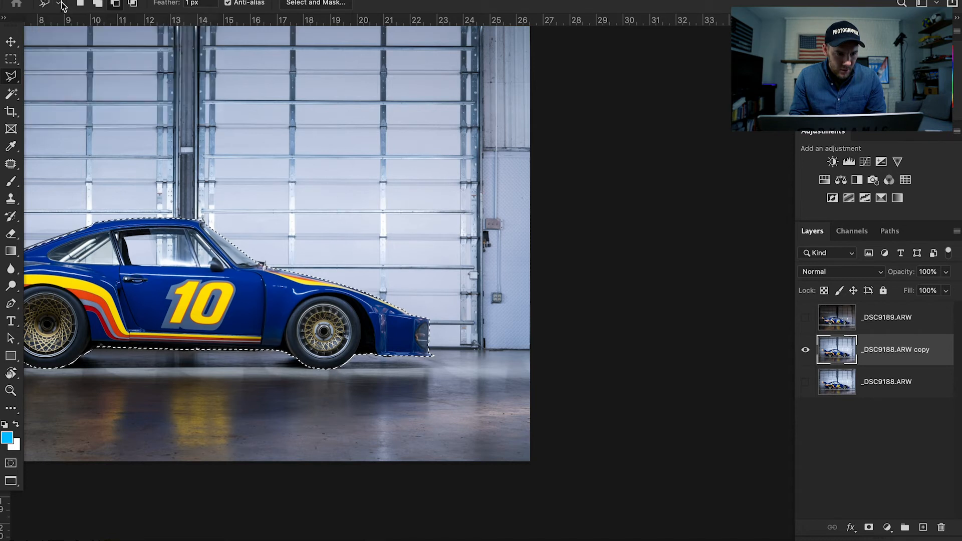
left_click(114, 3)
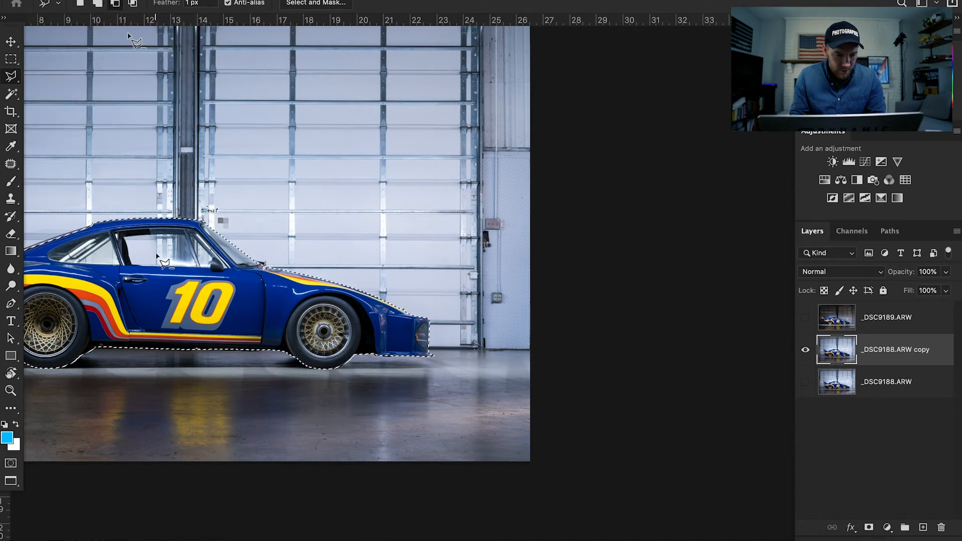
scroll(157, 255, "up", 5)
left_click_drag(179, 260, 336, 288)
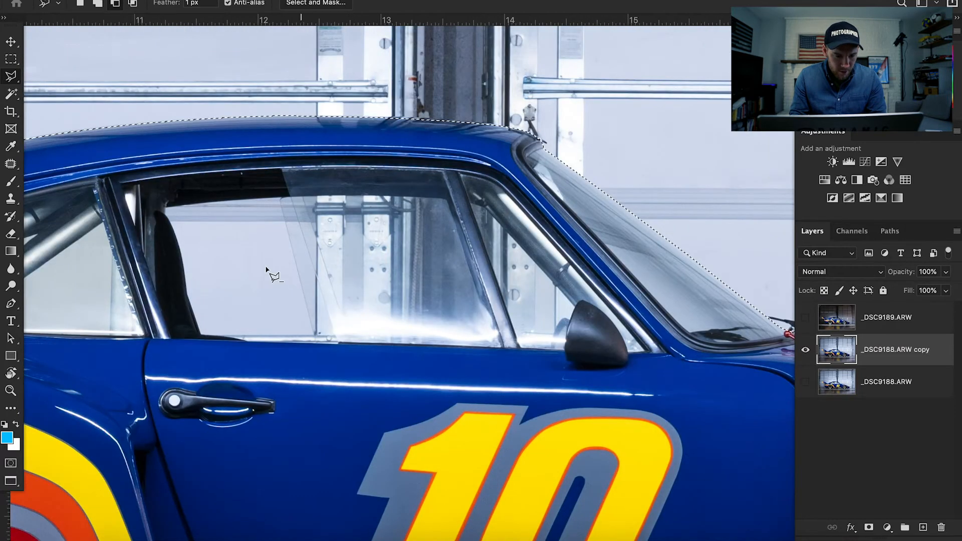
left_click(174, 227)
left_click(185, 259)
left_click(188, 291)
left_click(201, 335)
left_click(246, 341)
left_click(502, 347)
left_click(488, 303)
left_click(454, 199)
left_click(379, 197)
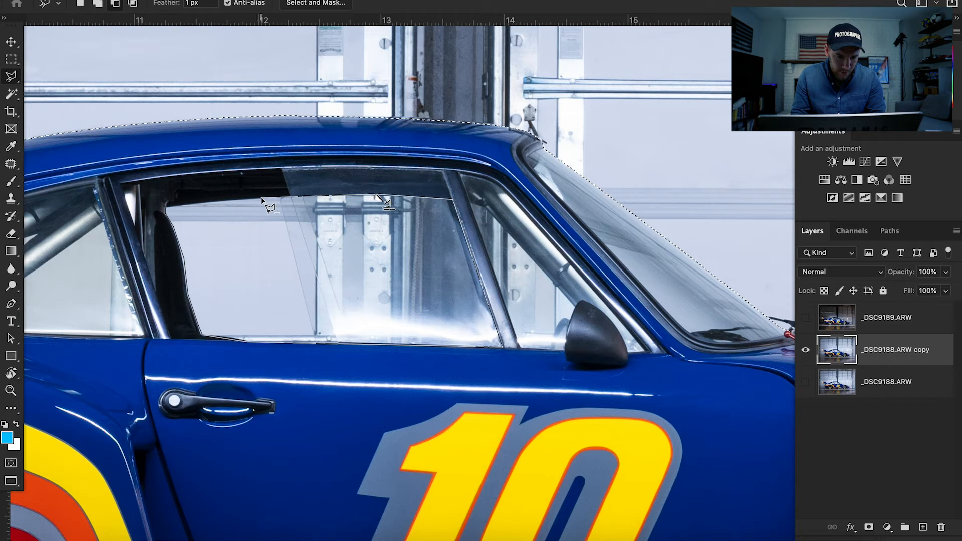
left_click(167, 206)
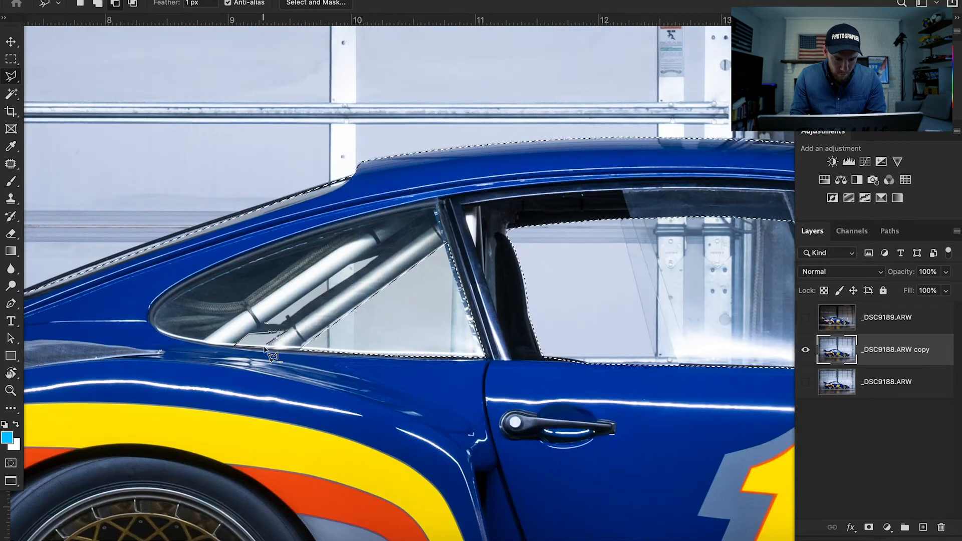
Copy the selected car onto its own layer and hide the _DSC9188.ARW copy layer to isolate the cutout
scroll(265, 327, "down", 8)
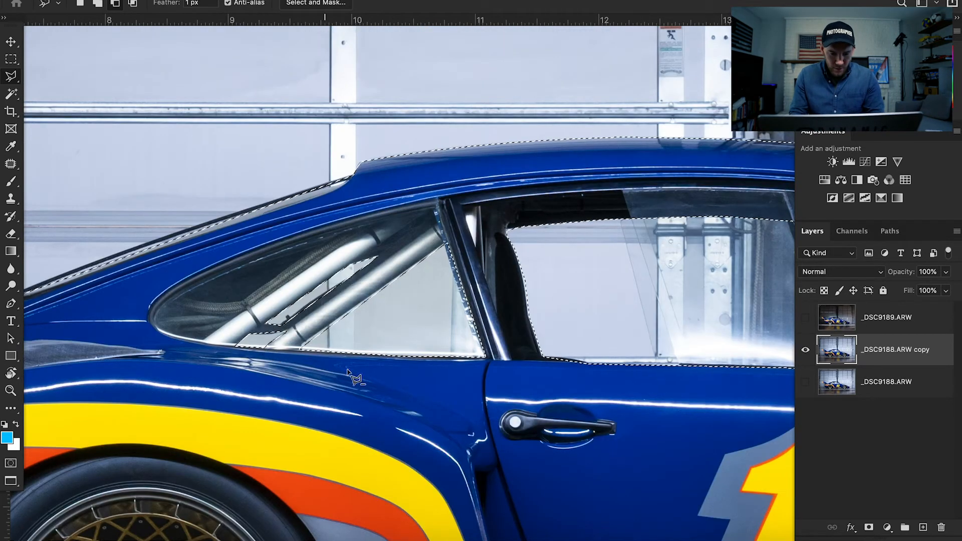
scroll(386, 321, "up", 6)
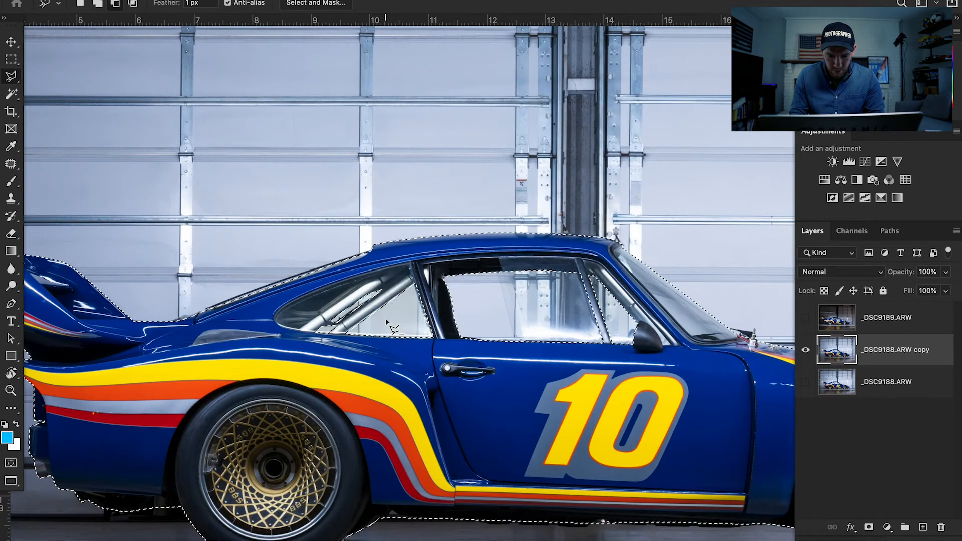
scroll(387, 321, "down", 1)
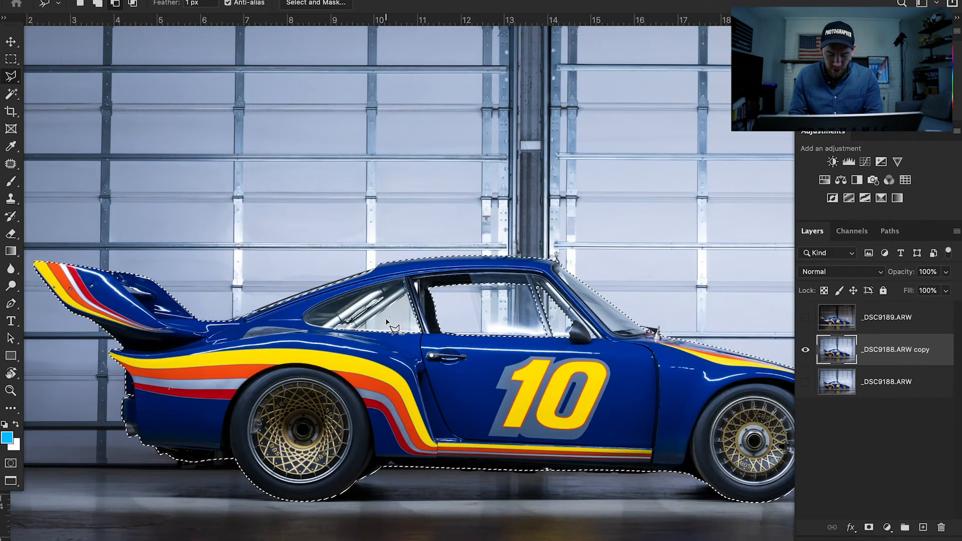
key("ctrl+j")
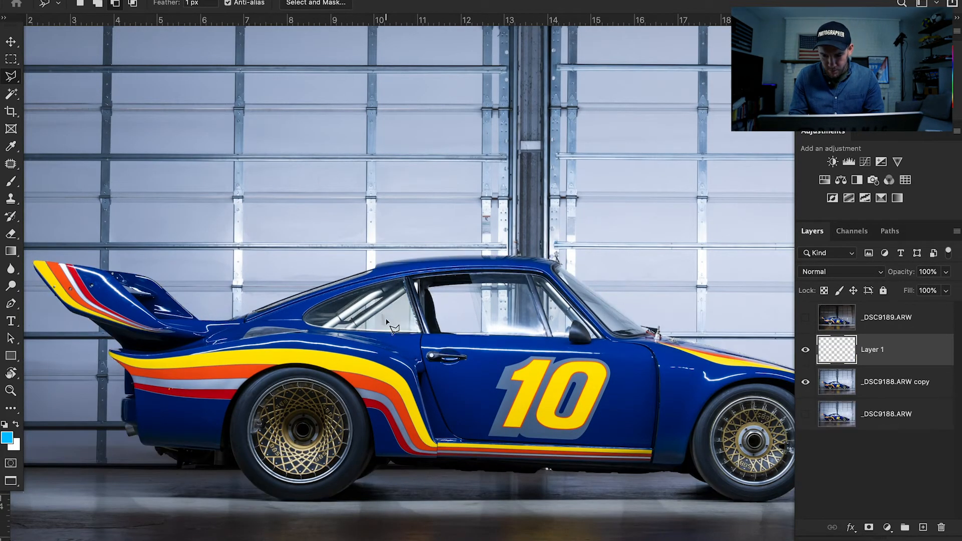
left_click_drag(842, 349, 836, 380)
left_click(810, 384)
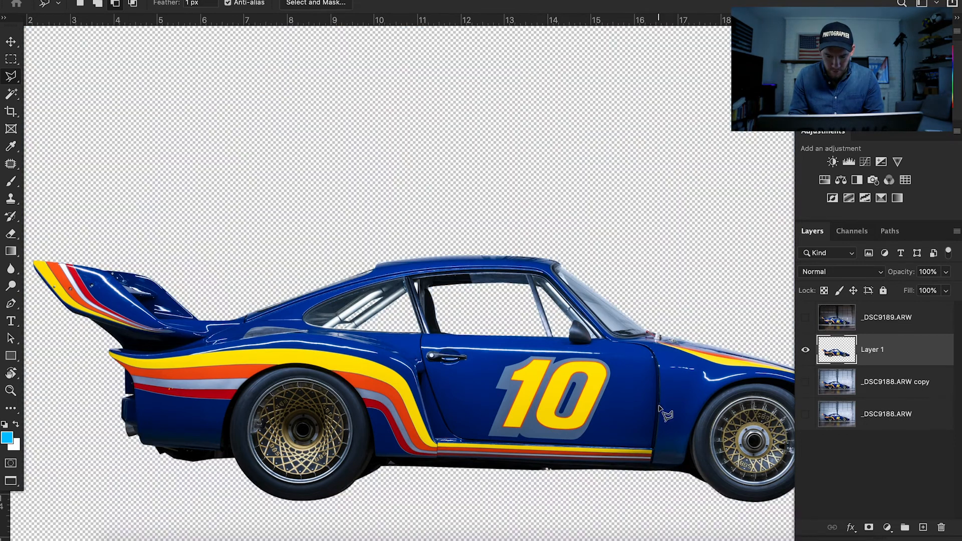
key("v")
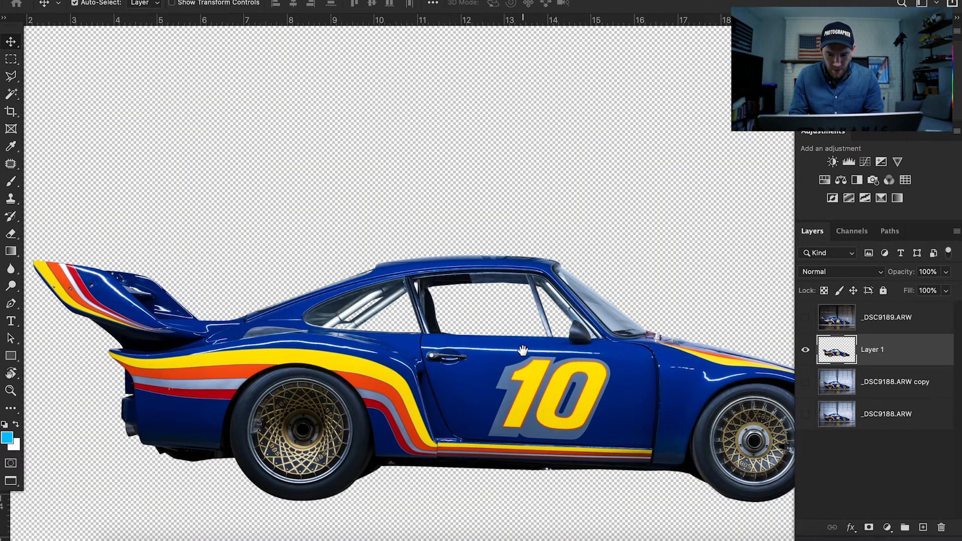
left_click_drag(523, 349, 423, 249)
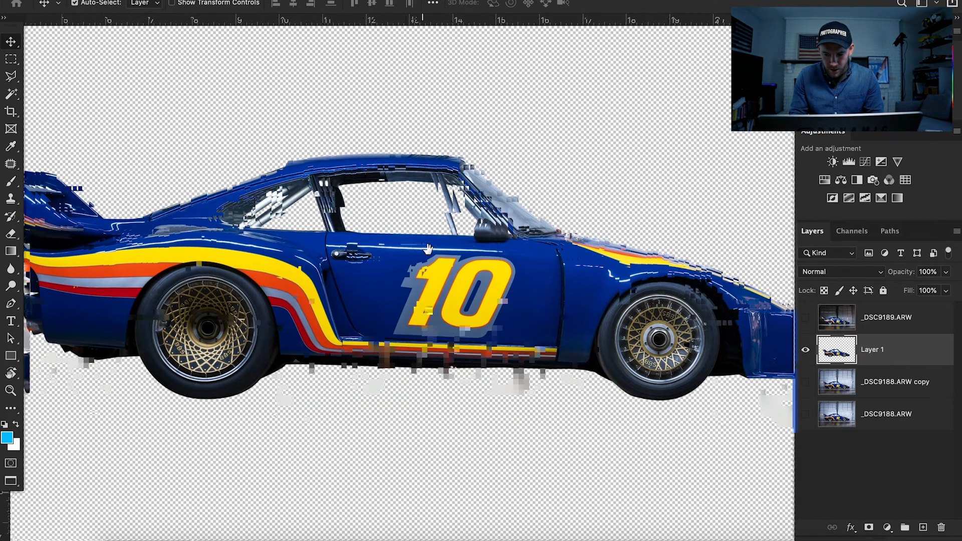
left_click_drag(423, 249, 420, 308)
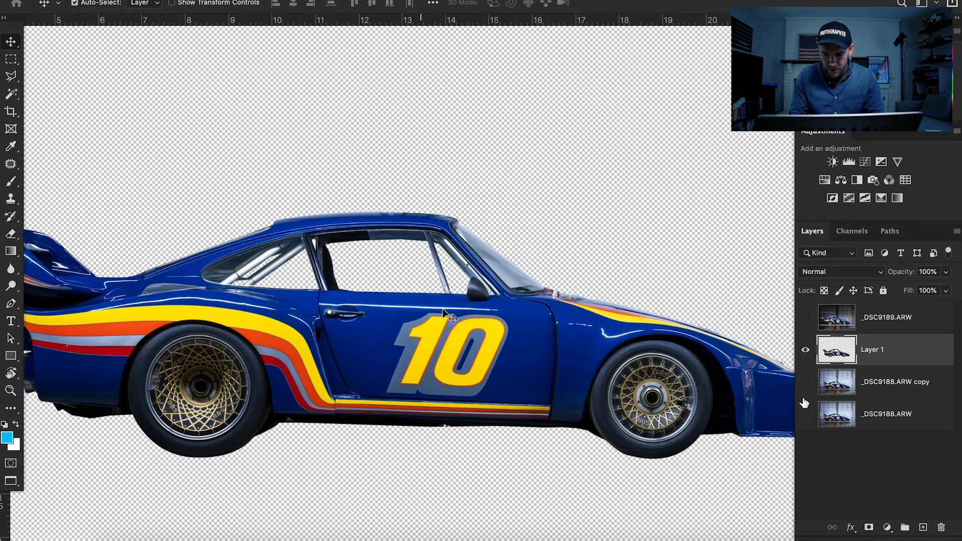
Try to fill the hidden _DSC9188.ARW copy layer with the custom blue 3936a3 at 100% opacity
left_click(869, 387)
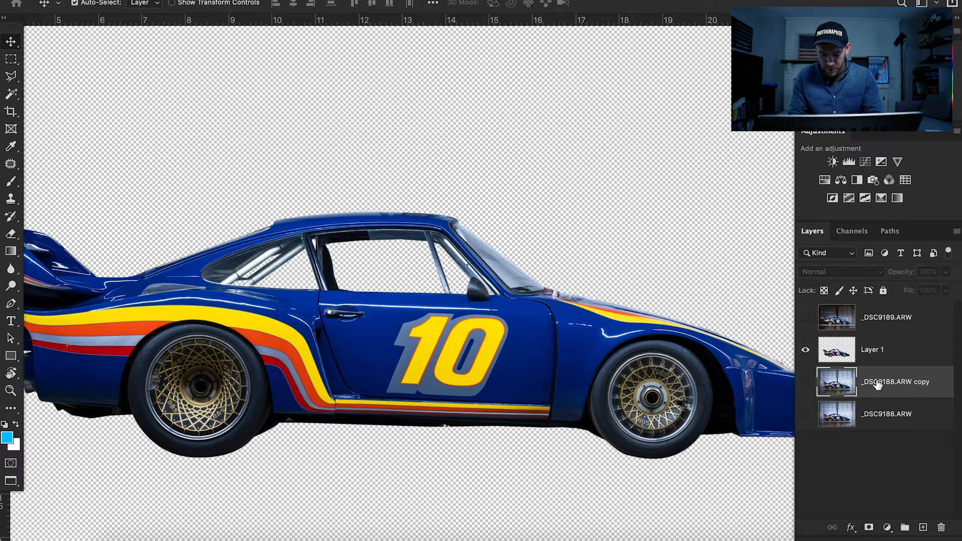
key("shift+F5")
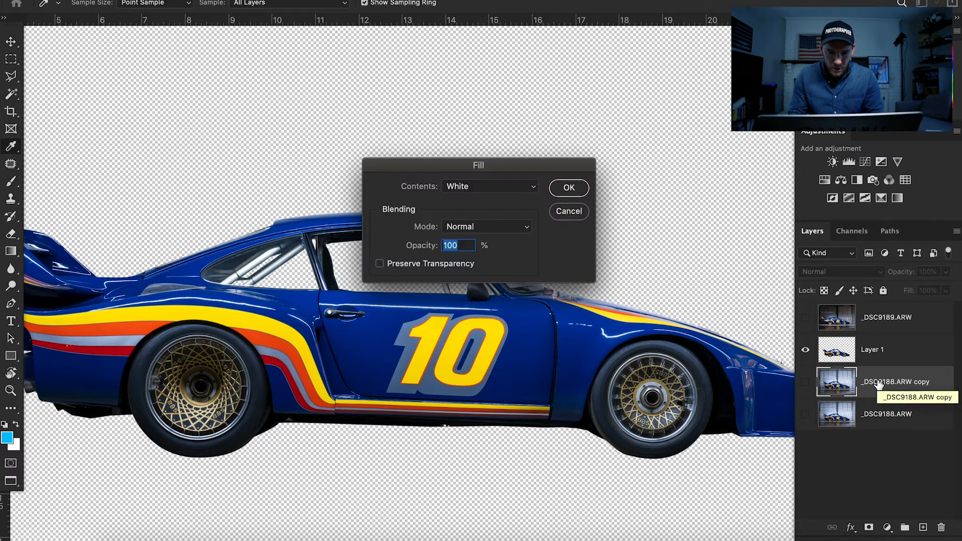
left_click(462, 194)
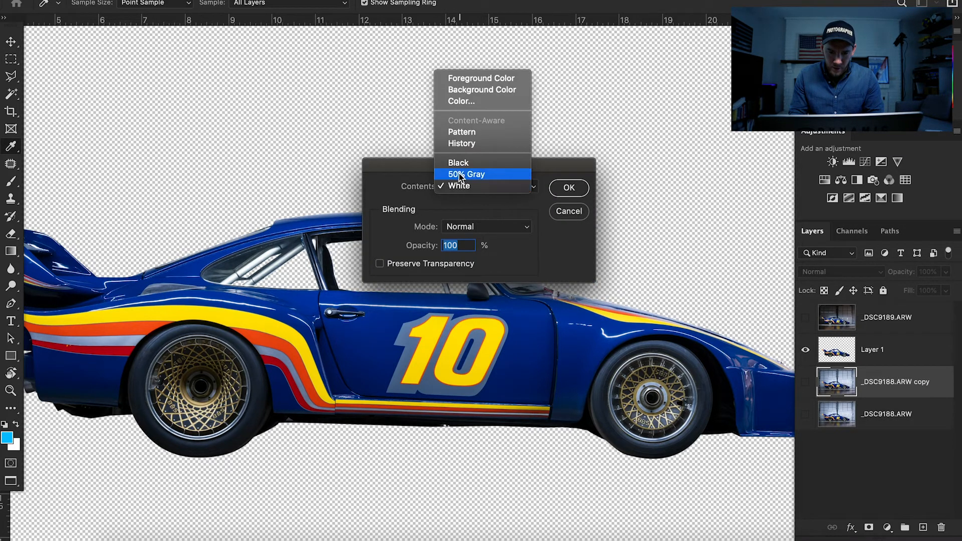
left_click(466, 102)
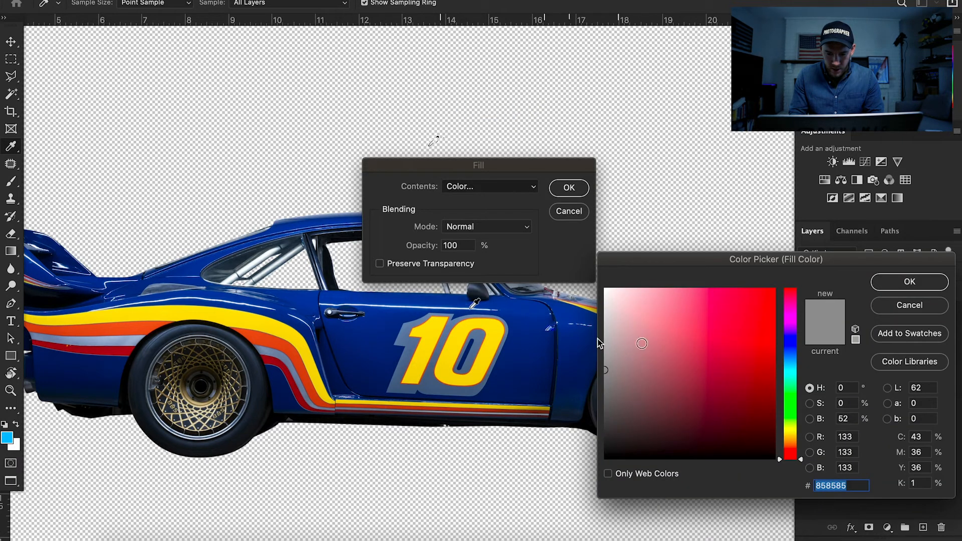
left_click(567, 322)
left_click_drag(722, 367, 720, 353)
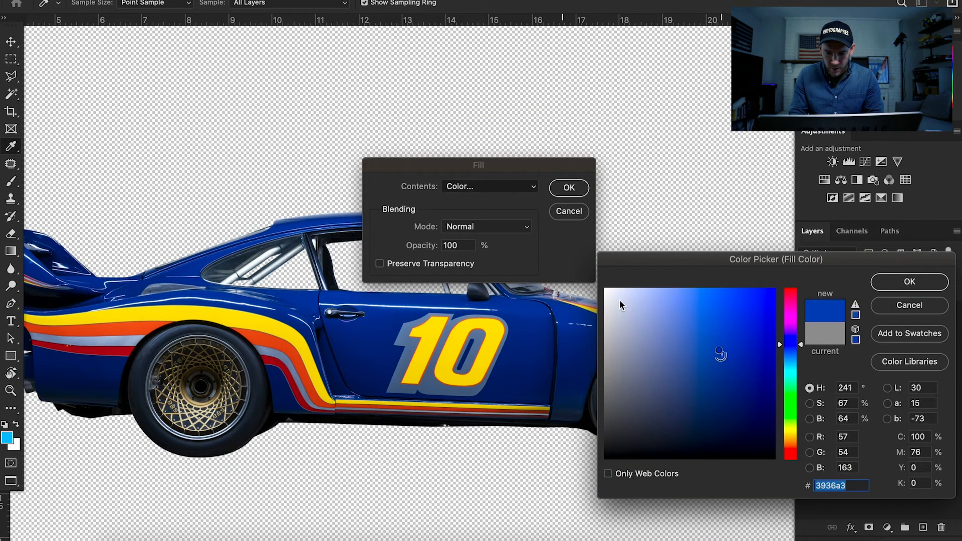
left_click(885, 280)
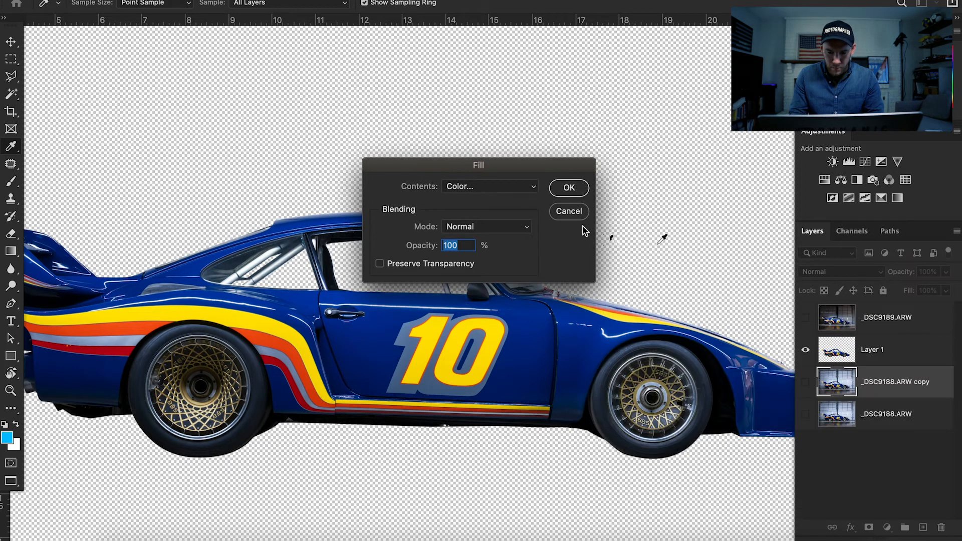
left_click(568, 188)
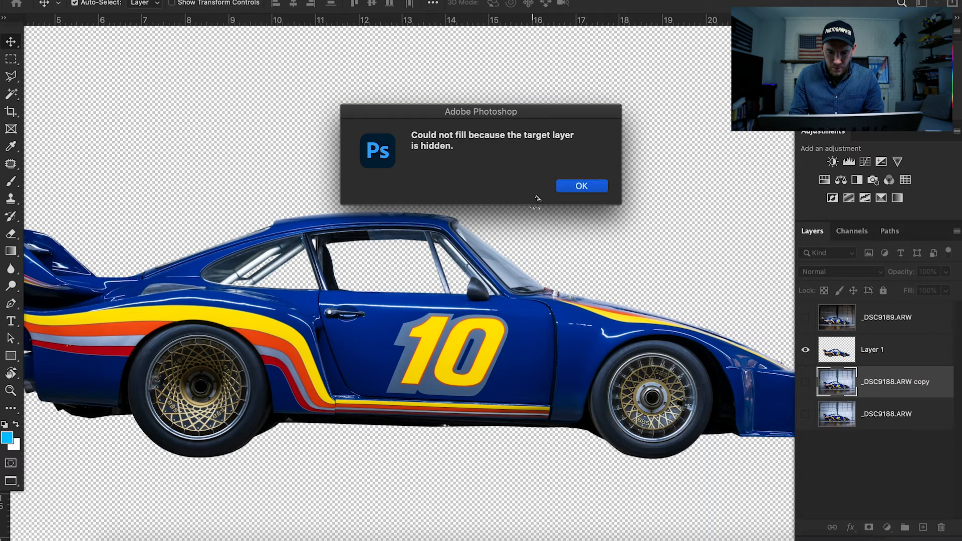
left_click(578, 186)
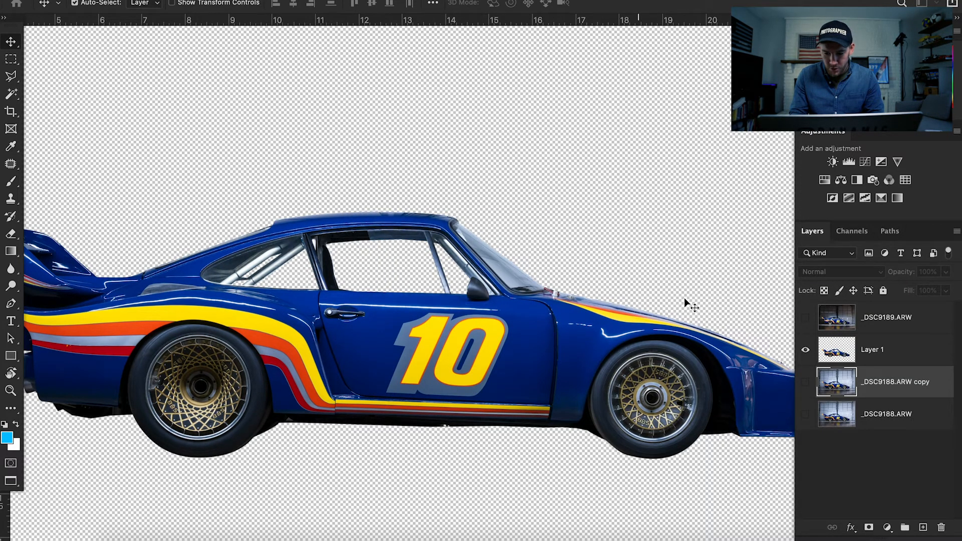
Show the _DSC9188.ARW copy layer and fill it with the solid blue 3936a3 as a backdrop behind the car
left_click(805, 382)
key("shift+BackSpace")
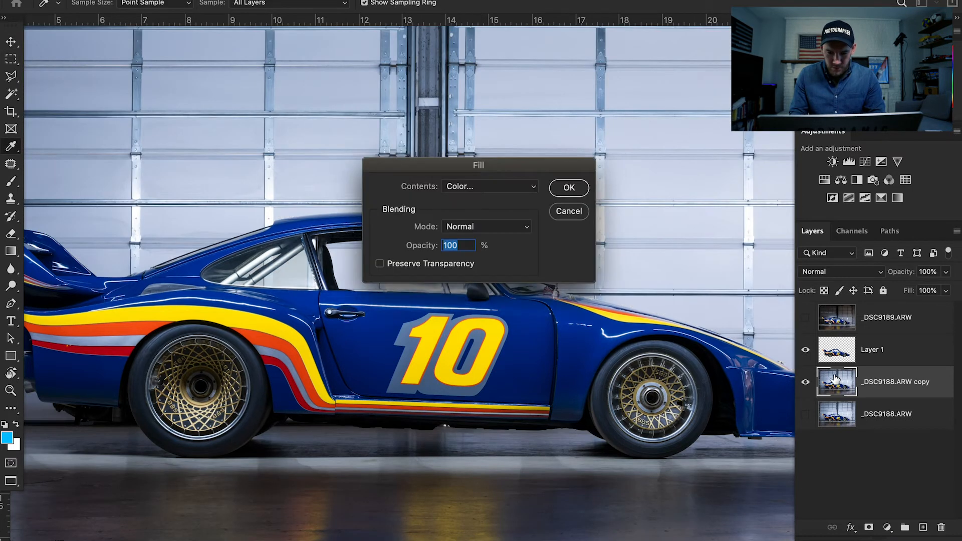
left_click(471, 187)
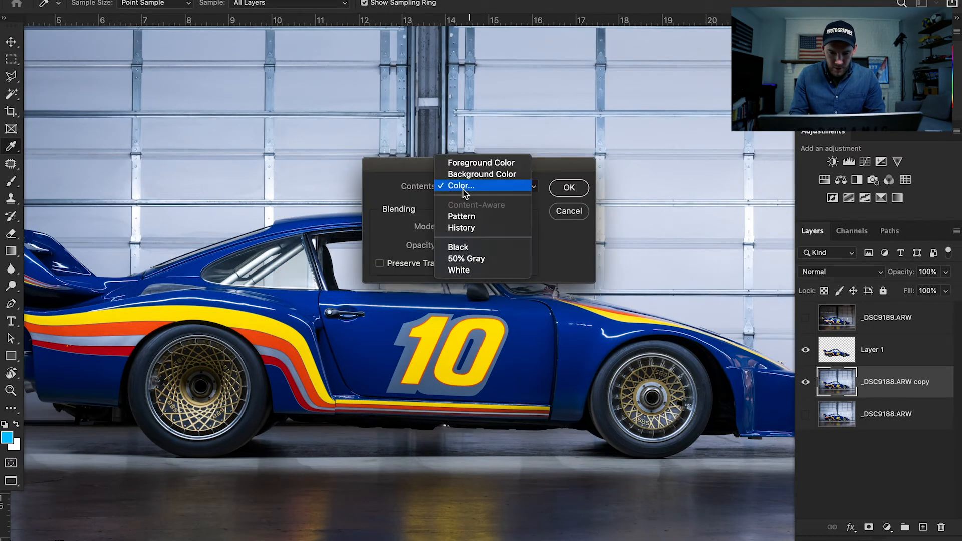
left_click(470, 187)
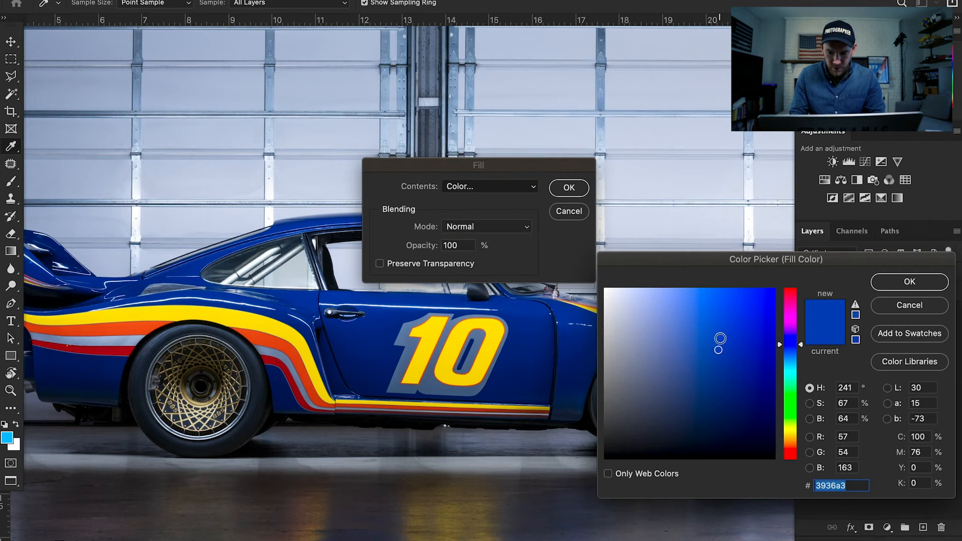
left_click(909, 282)
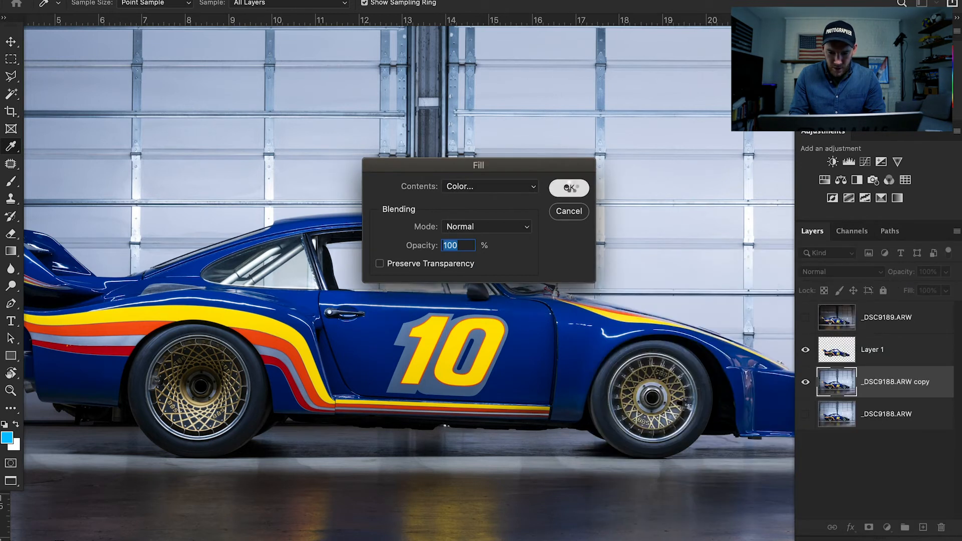
left_click(569, 188)
scroll(425, 304, "down", 2)
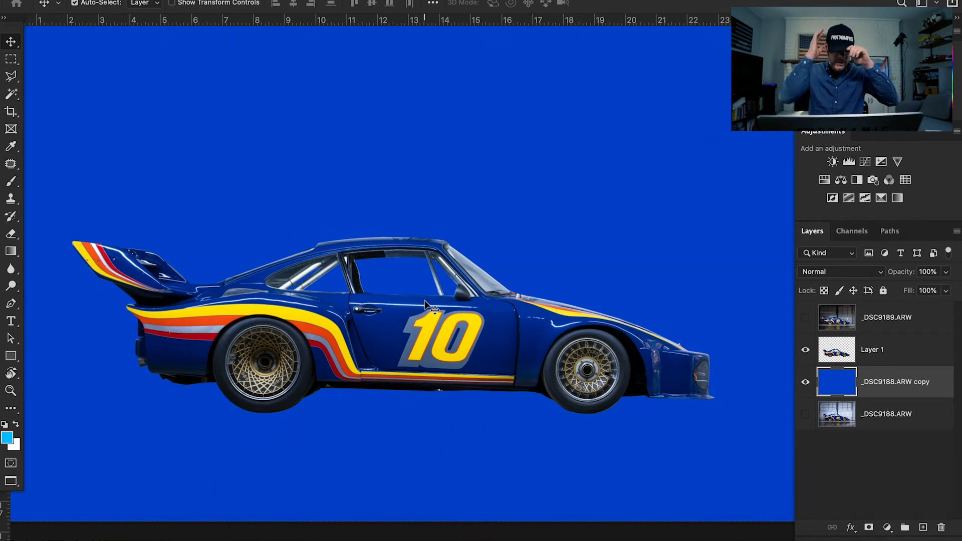
scroll(554, 377, "up", 2)
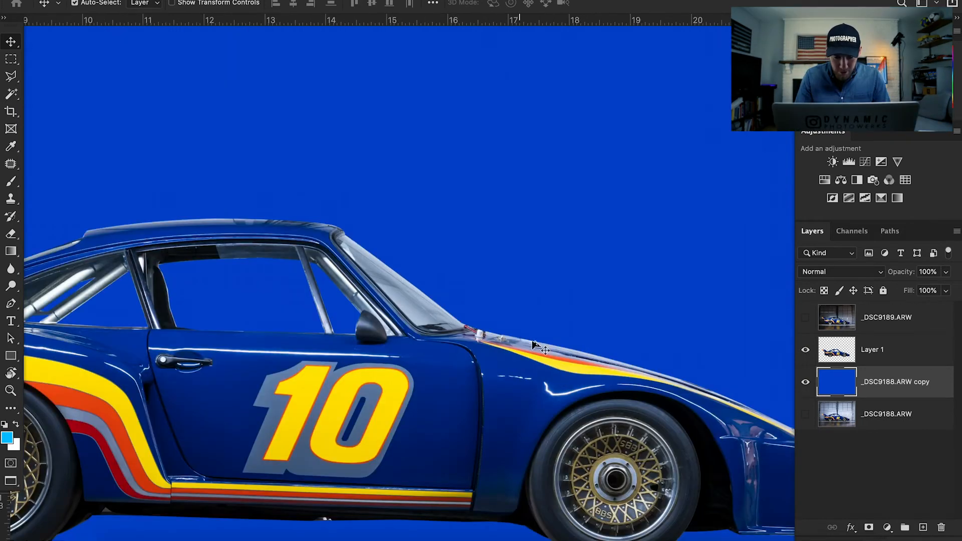
scroll(498, 349, "down", 1)
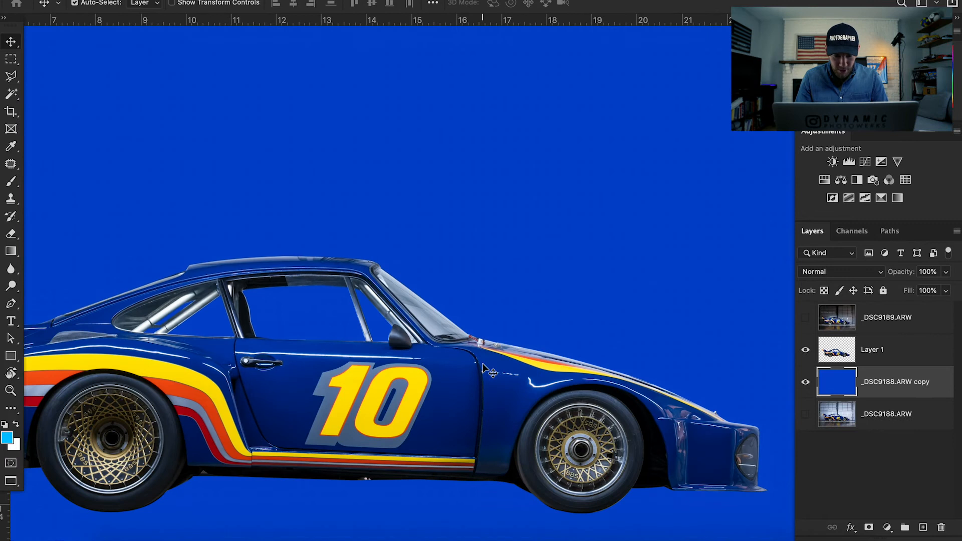
scroll(484, 369, "down", 2)
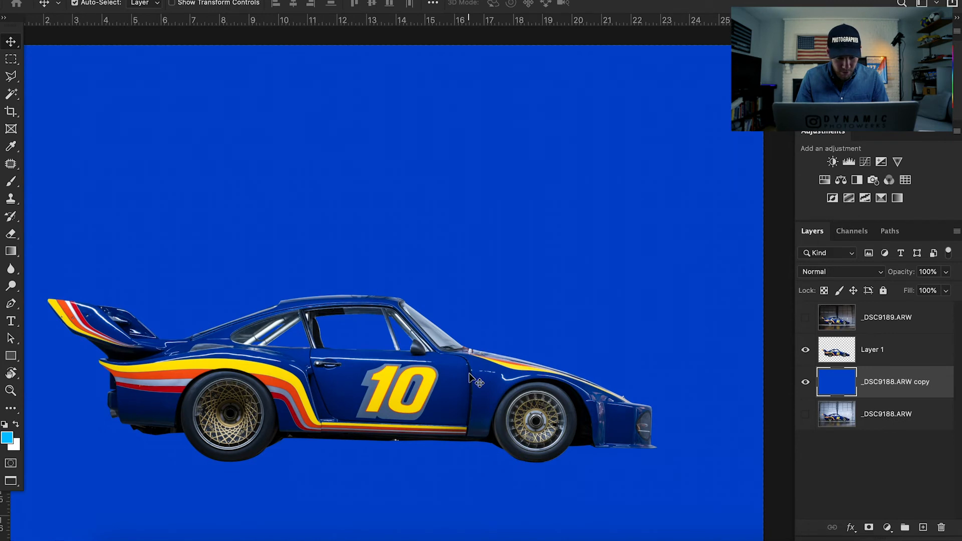
Switch to Lightroom Classic, open DPWerks_001.psd and examine the car's roofline, windows and rear wing up close
key("Tab")
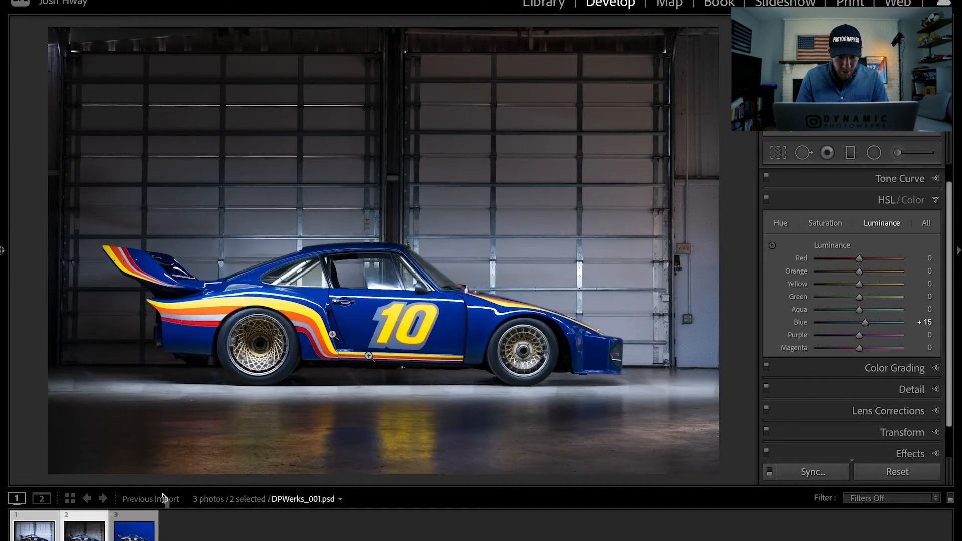
left_click(136, 532)
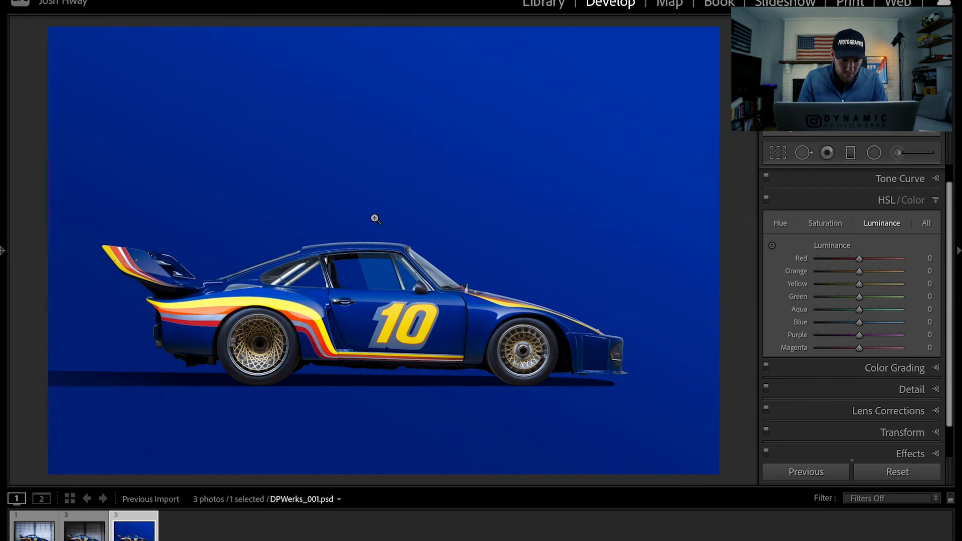
left_click(352, 248)
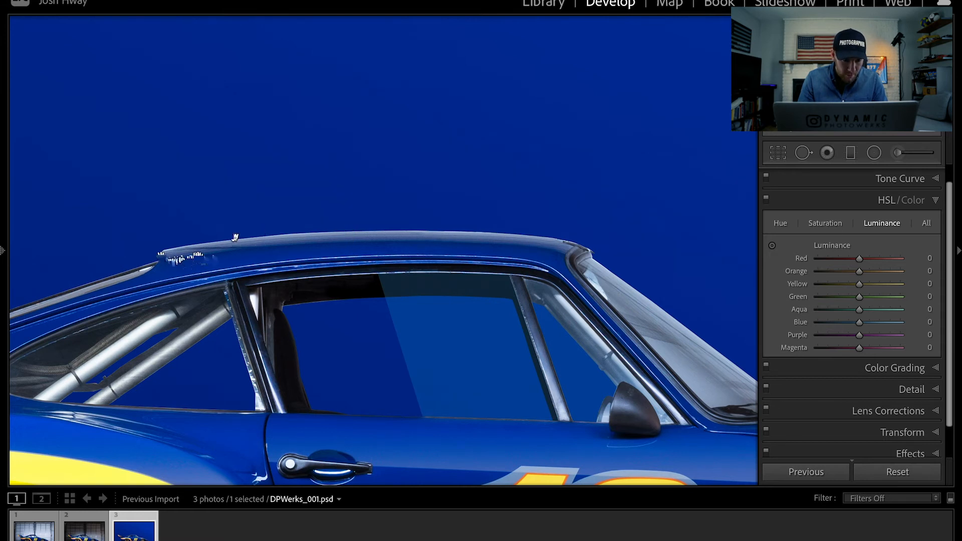
left_click_drag(159, 258, 405, 164)
left_click_drag(168, 271, 426, 258)
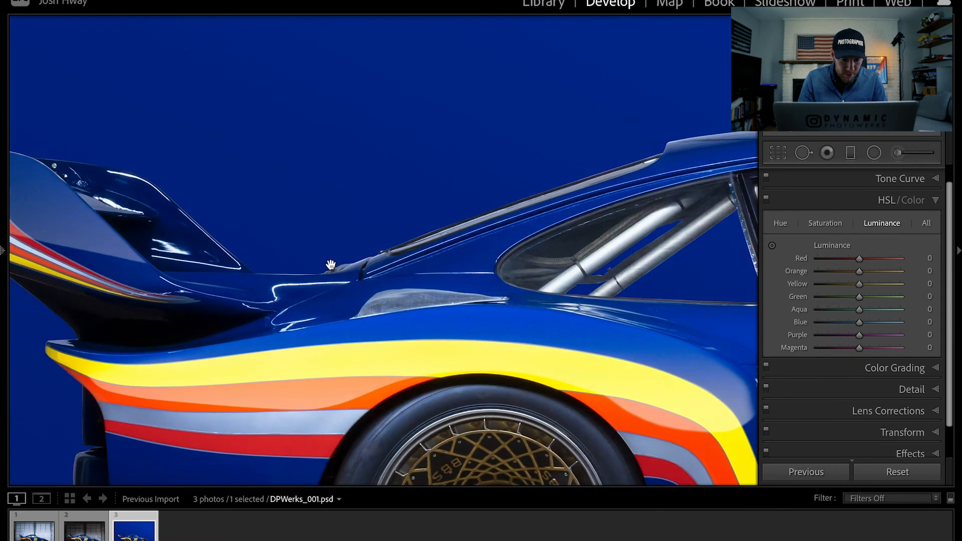
left_click_drag(210, 274, 325, 264)
left_click(214, 277)
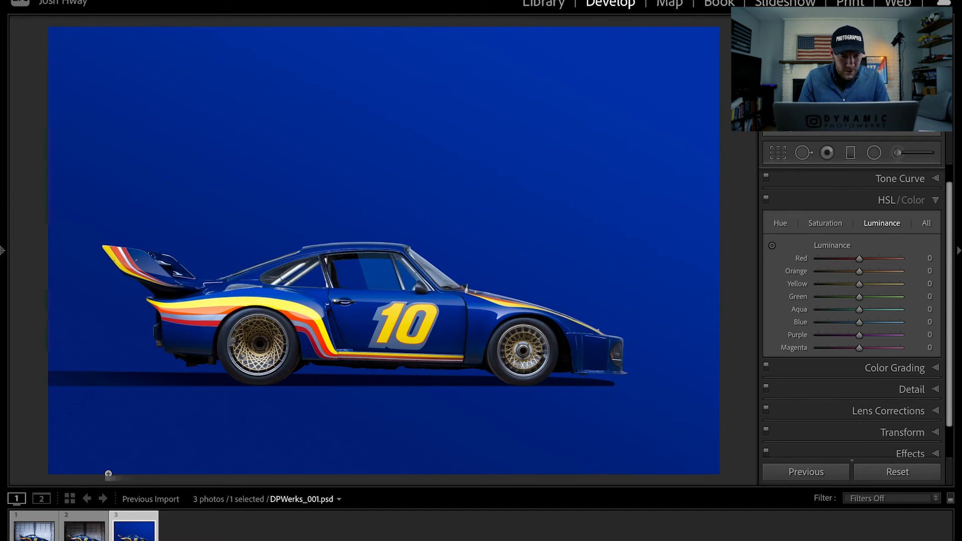
Return to the layered Photoshop document and select the car cutout on Layer 1 near the front fender
key("g")
key("ctrl+Up")
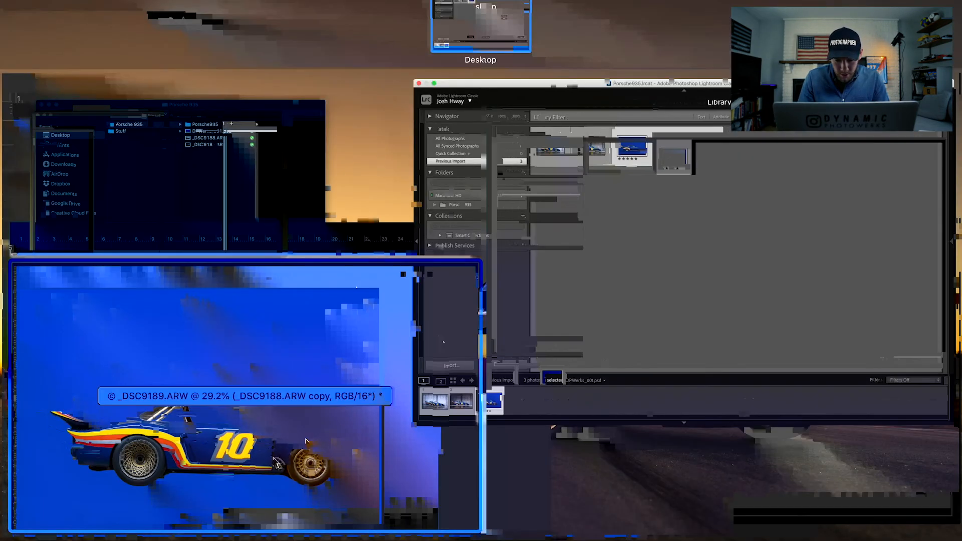
left_click(273, 446)
scroll(613, 437, "up", 5)
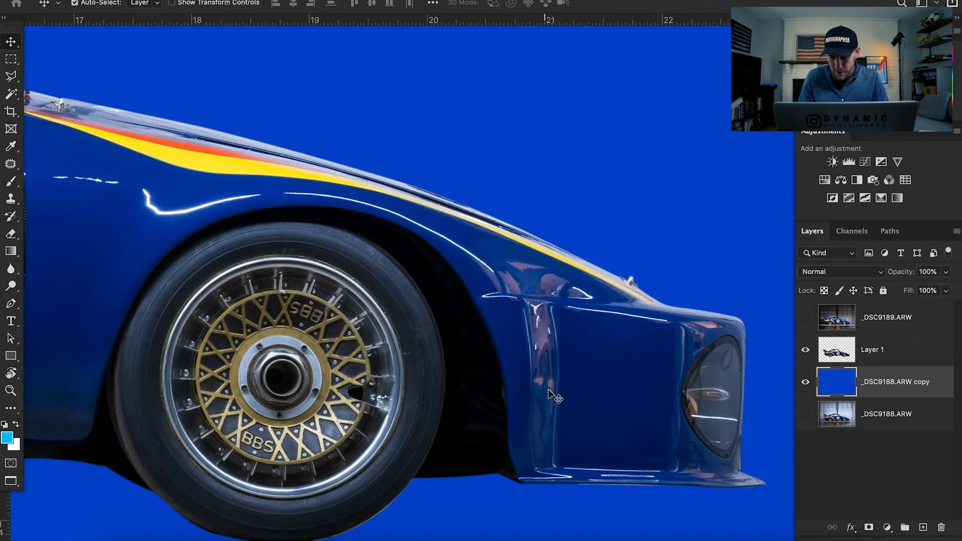
left_click(644, 405)
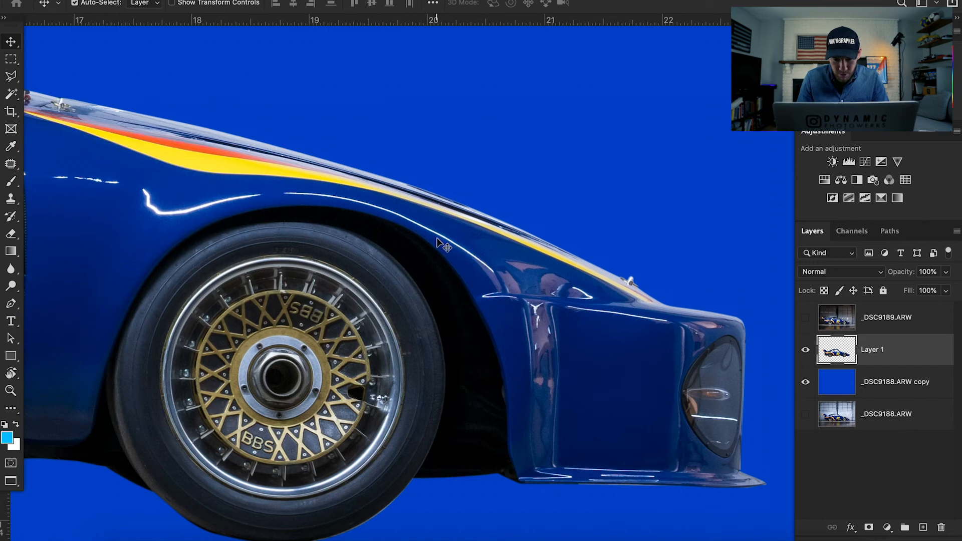
Clone clean blue paint with a 45 px Clone Stamp over the upper tip of the pink reflection on the front fender
key("b")
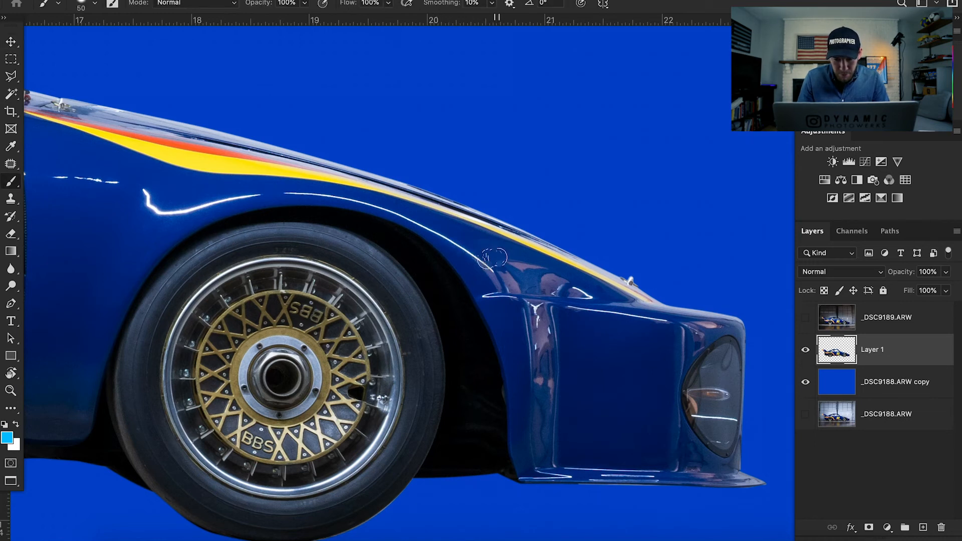
scroll(494, 258, "up", 5)
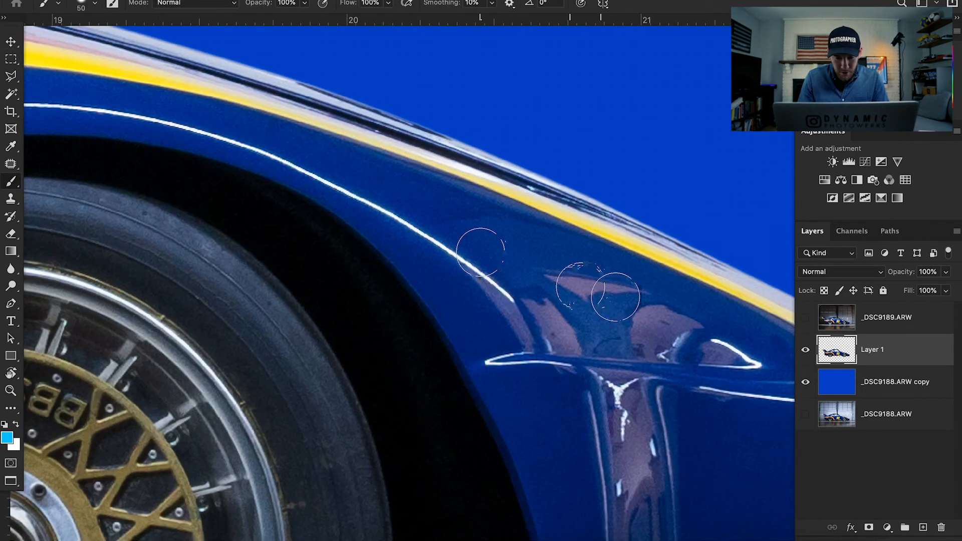
key("s")
key("bracketleft")
key("bracketleft")
key("bracketleft")
key("bracketleft")
key("bracketleft")
left_click(501, 248, "alt")
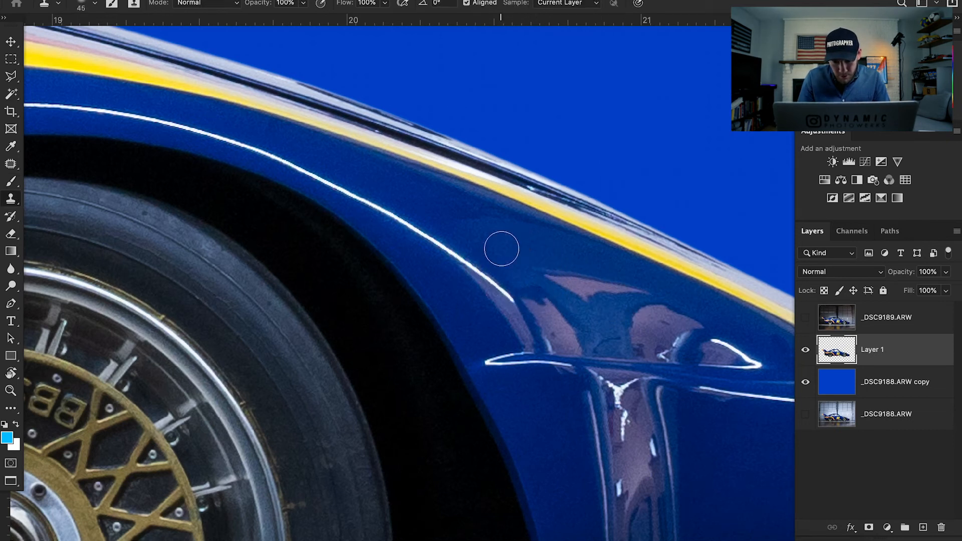
mouse_move(536, 261)
left_mouse_down()
mouse_move(579, 275)
mouse_move(538, 286)
mouse_move(561, 267)
mouse_move(543, 259)
mouse_move(581, 291)
mouse_move(623, 288)
mouse_move(582, 288)
mouse_move(551, 267)
left_mouse_up()
Resample nearby paint and continue cloning over the fender reflections above the horizontal body crease with a 35 px brush
left_click(554, 261, "alt")
key("bracketleft")
key("bracketleft")
left_click(619, 273)
mouse_move(616, 276)
left_mouse_down()
mouse_move(641, 276)
mouse_move(436, 87)
left_mouse_up()
left_click(643, 286)
left_click(671, 317)
key("super+z")
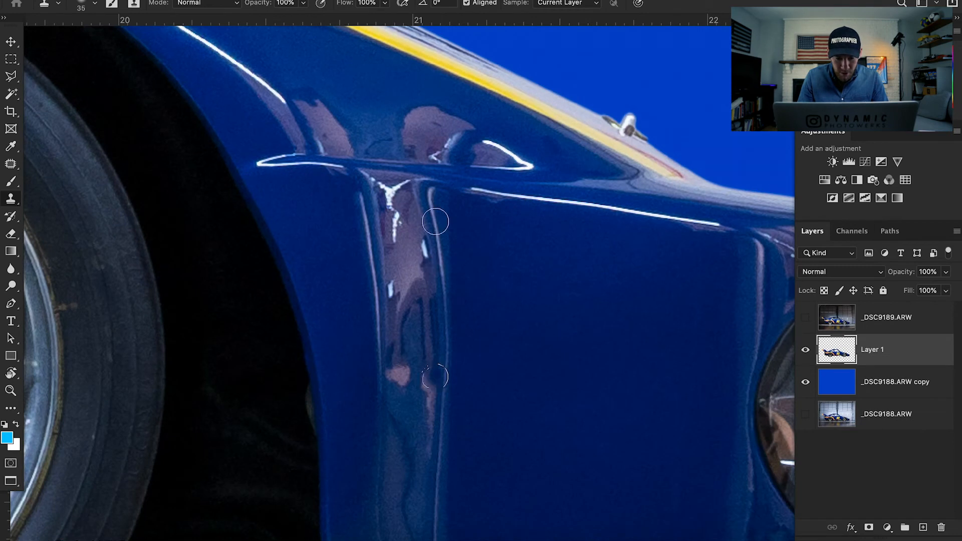
Undo the last clone stroke and clone dark blue paint over the lower pink reflections in the vertical recess behind the headlight
scroll(430, 226, "down", 5)
key("super+z")
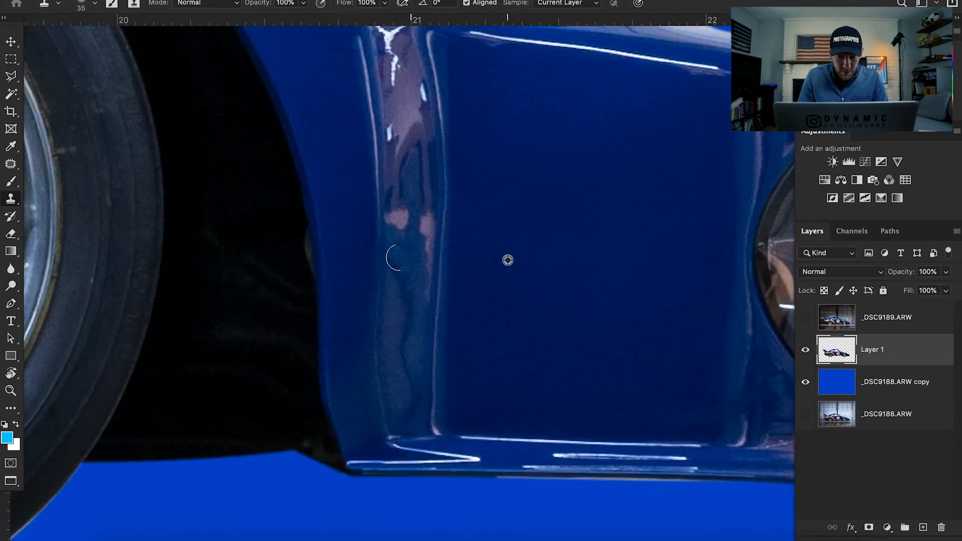
left_click(499, 260, "alt")
left_click_drag(413, 268, 420, 302)
mouse_move(421, 190)
left_mouse_down()
mouse_move(423, 134)
mouse_move(406, 133)
mouse_move(396, 147)
mouse_move(393, 280)
mouse_move(401, 333)
mouse_move(408, 277)
mouse_move(406, 350)
mouse_move(415, 314)
mouse_move(415, 420)
mouse_move(401, 386)
mouse_move(401, 318)
left_mouse_up()
Resample clean bumper paint and clone out the recess's remaining upper pink reflection and white highlights
left_click(458, 231, "alt")
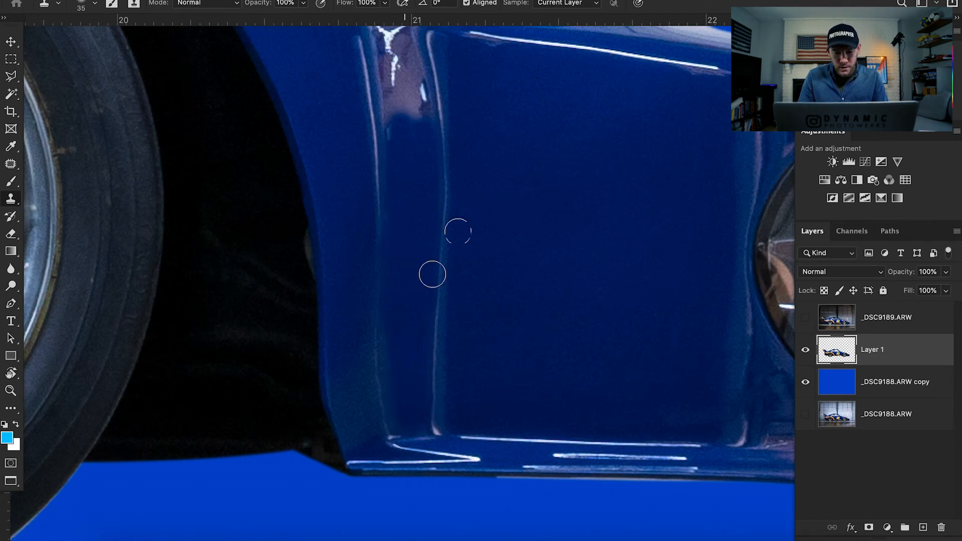
left_click_drag(459, 231, 429, 367)
mouse_move(374, 253)
left_mouse_down()
mouse_move(393, 258)
mouse_move(386, 219)
left_mouse_up()
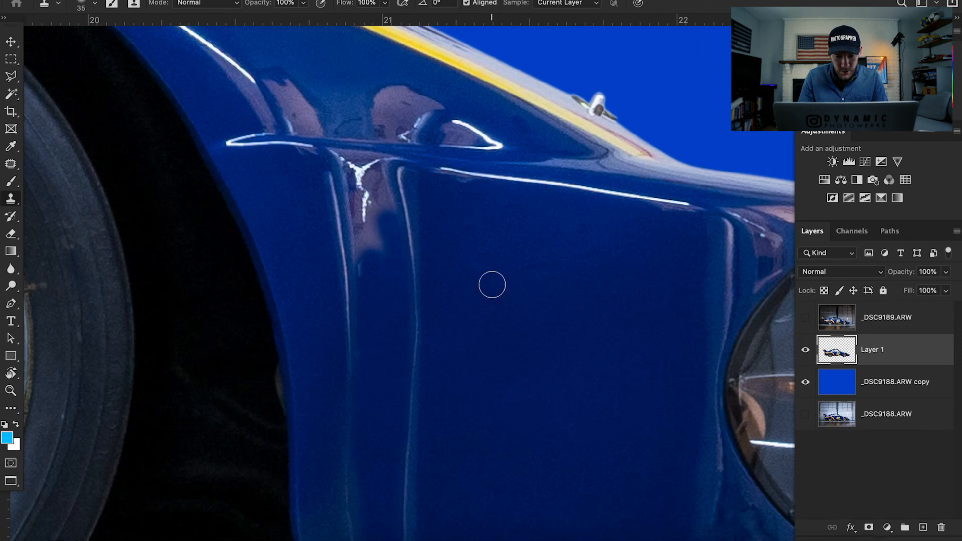
left_click(495, 302, "alt")
mouse_move(376, 257)
left_mouse_down()
mouse_move(365, 267)
mouse_move(359, 198)
mouse_move(365, 286)
mouse_move(351, 165)
mouse_move(389, 209)
mouse_move(378, 348)
mouse_move(378, 253)
mouse_move(387, 299)
left_mouse_up()
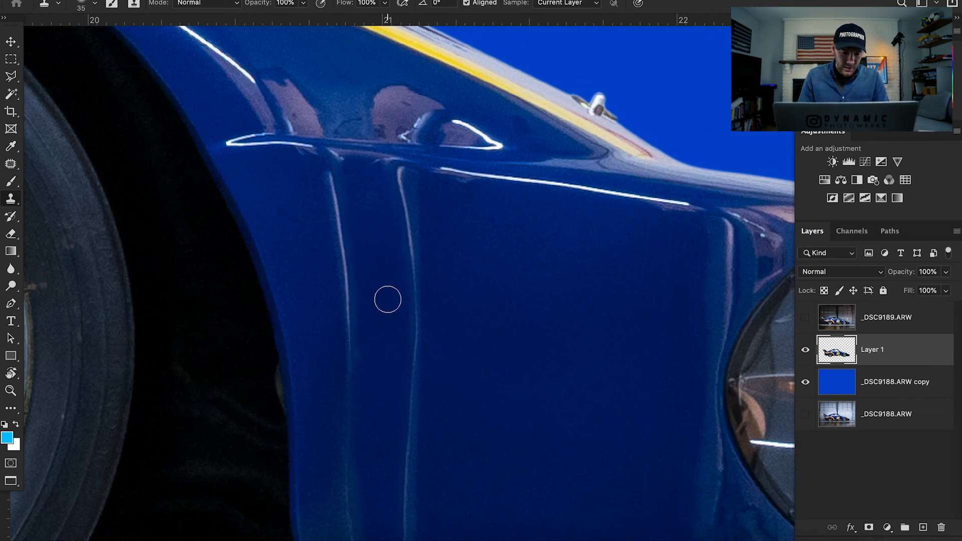
scroll(388, 299, "down", 5)
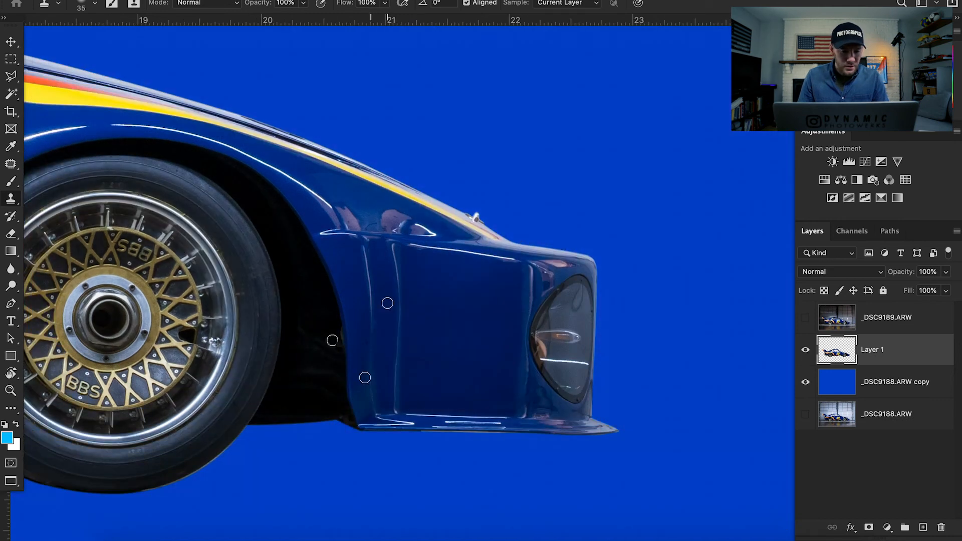
left_click_drag(166, 202, 380, 169)
key("x")
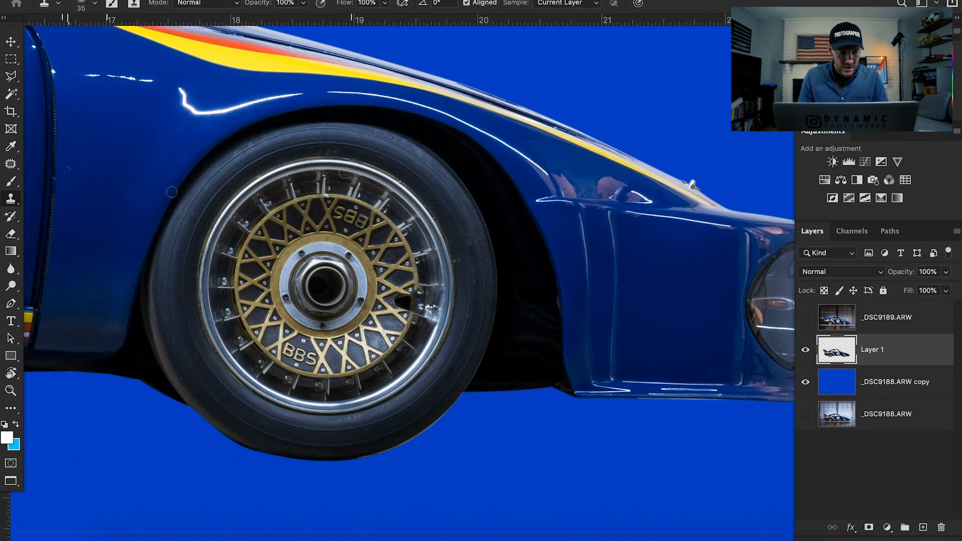
scroll(179, 157, "down", 3)
left_click_drag(183, 161, 358, 233)
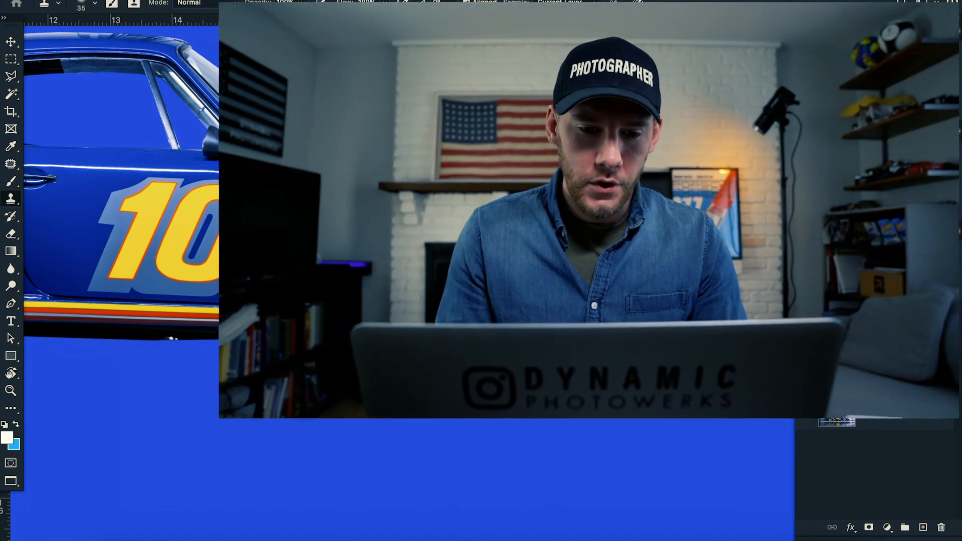